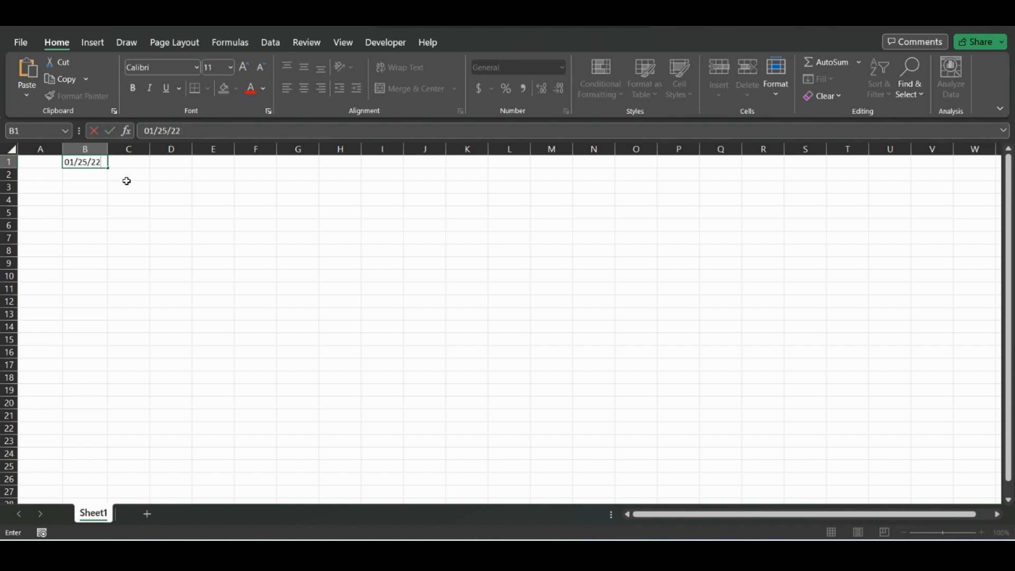
Step: Enter the date in B1, format it as Long Date, and widen column B to fit
key(Return)
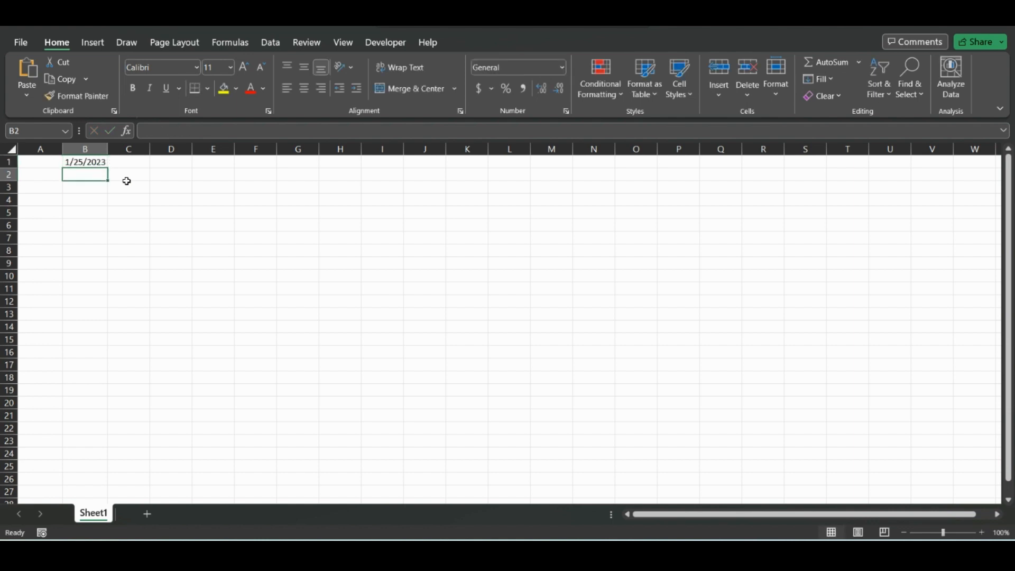
click(99, 164)
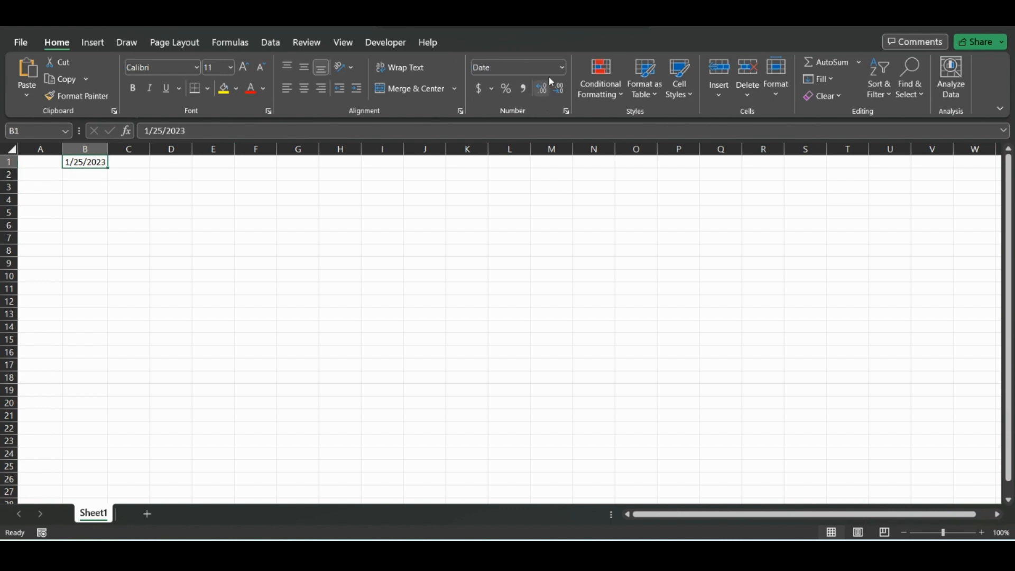
click(566, 70)
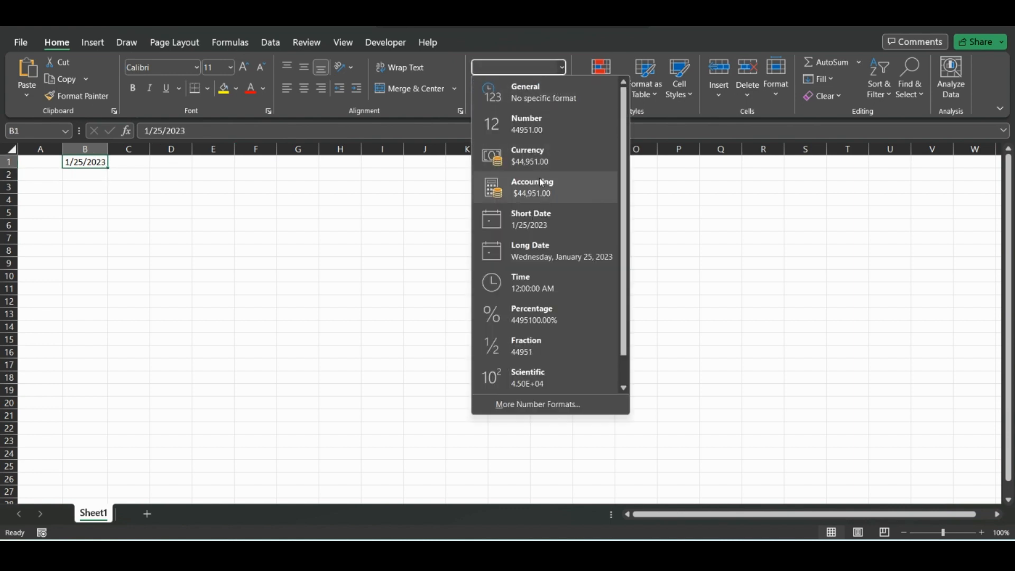
click(541, 245)
double_click(108, 149)
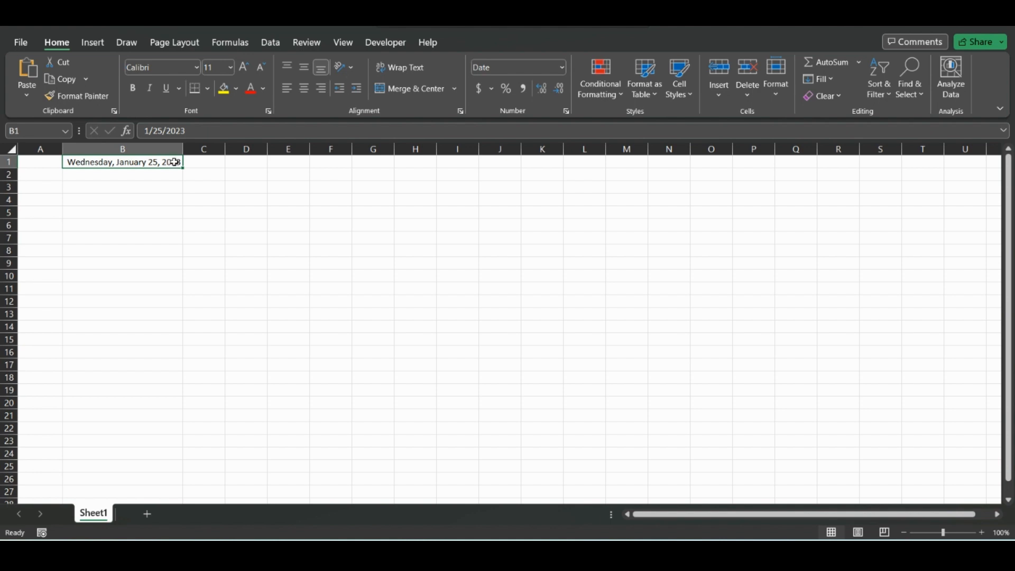
Step: Switch B1 back to Short Date format and narrow column B
click(562, 67)
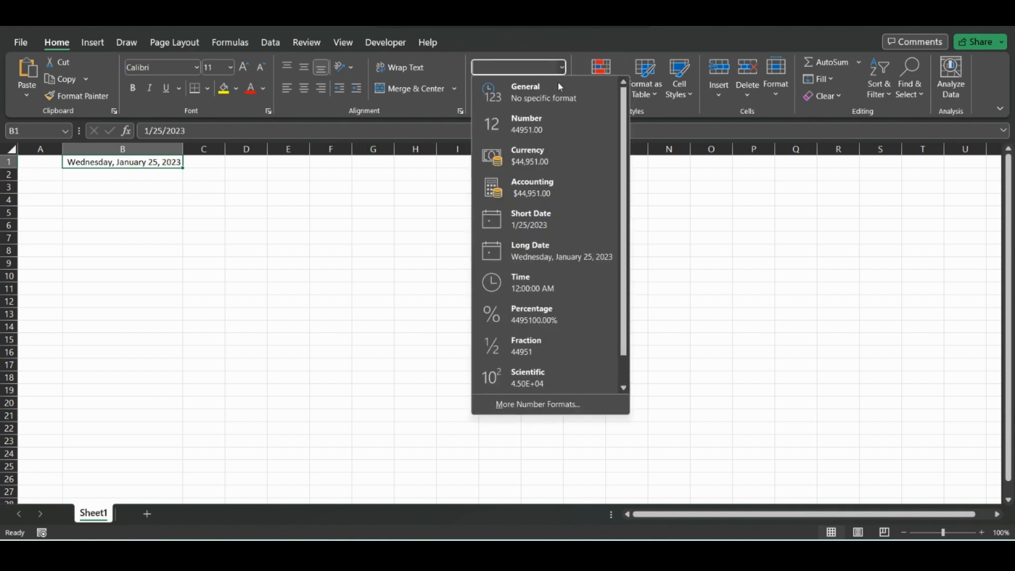
click(532, 218)
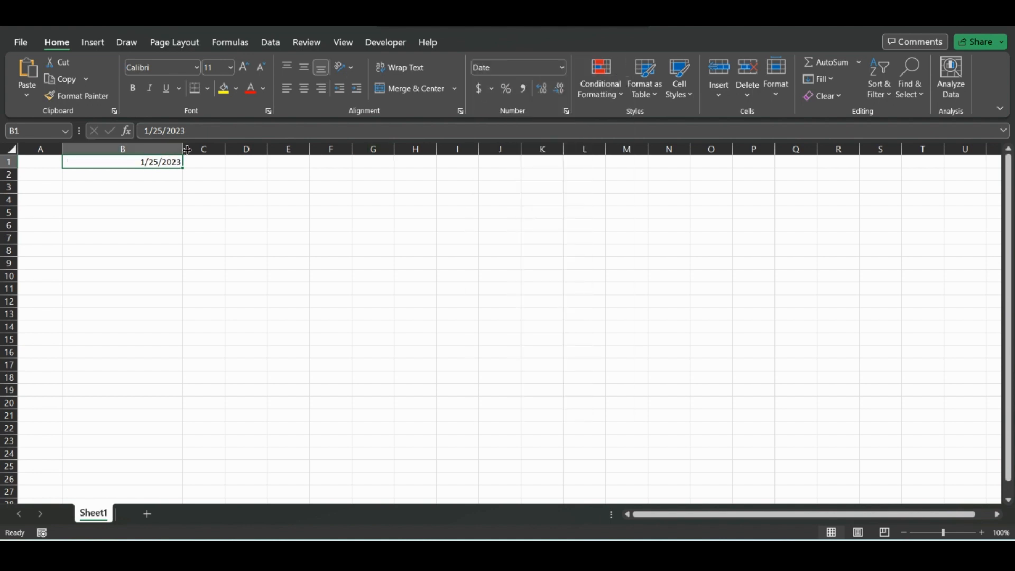
drag(187, 150, 125, 150)
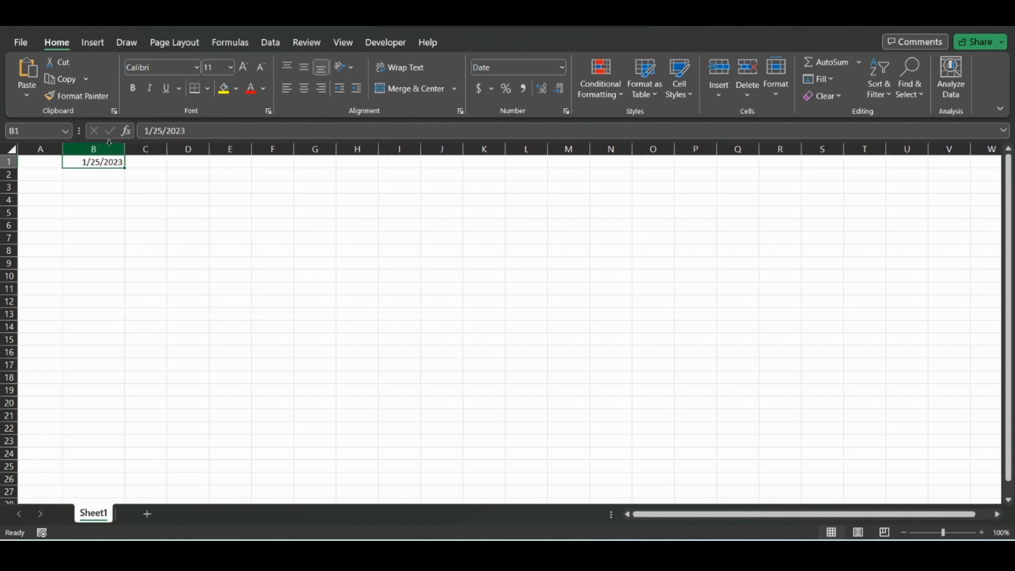
Step: Start a DATE function in C1 from the Date & Time function library
click(223, 46)
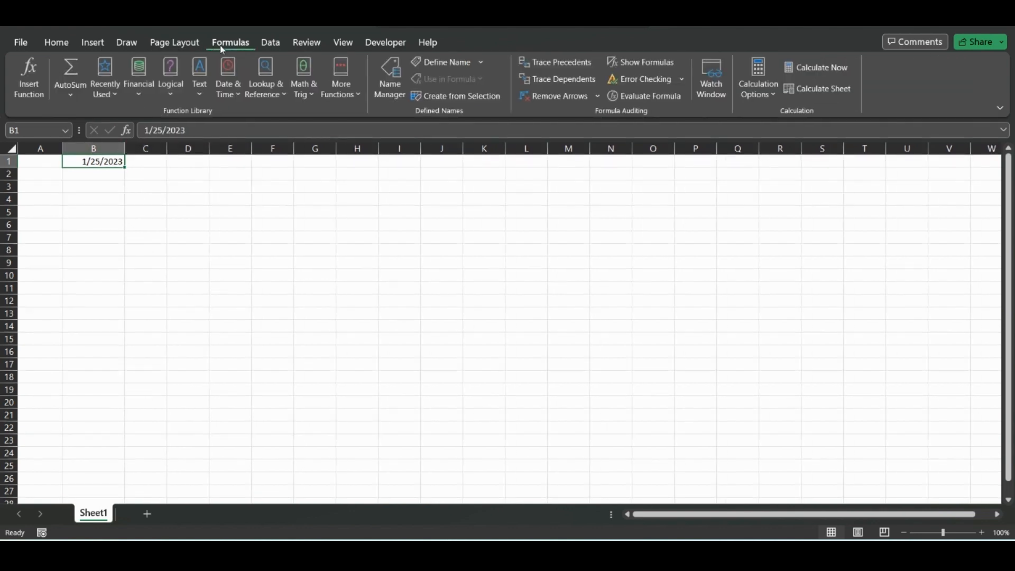
click(145, 161)
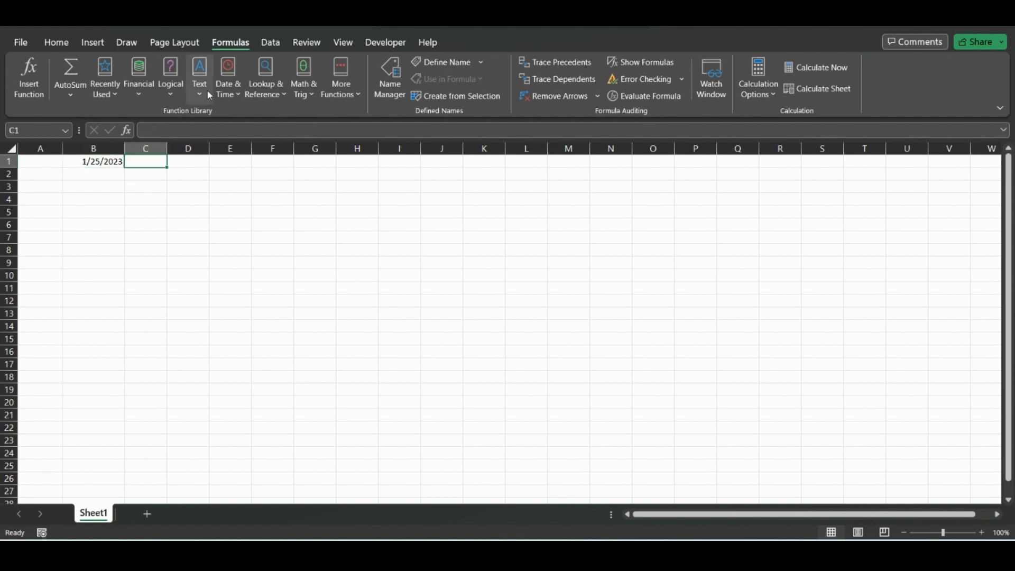
click(228, 97)
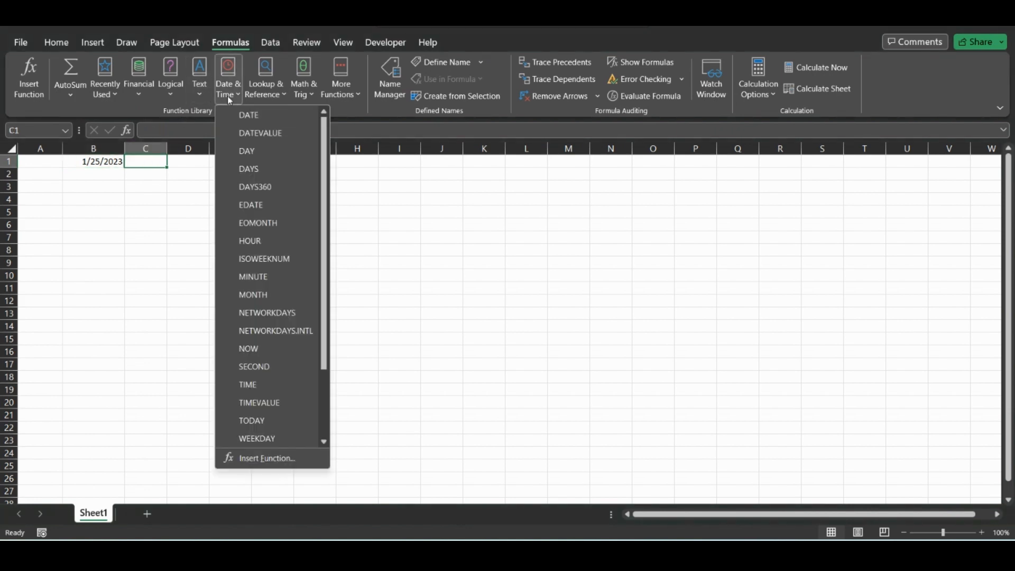
click(248, 115)
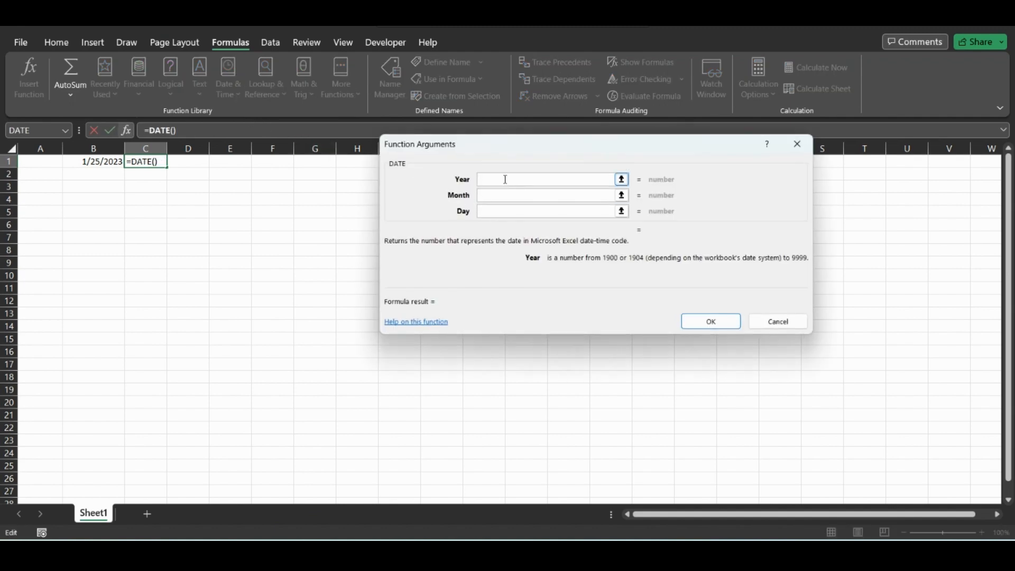
Step: Set the DATE arguments to year 2023, month 1 and day 25, and confirm
text(2023)
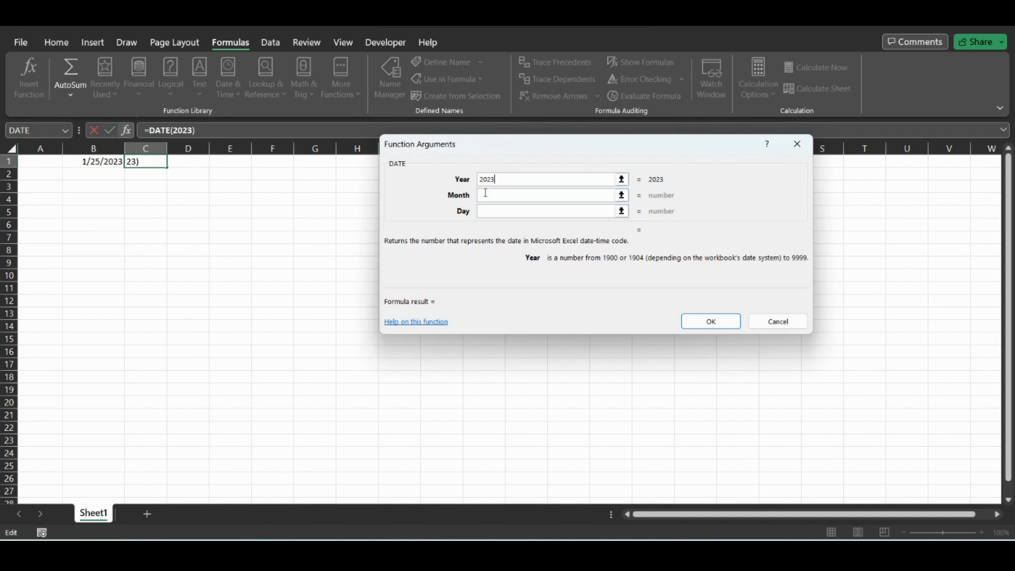
click(486, 194)
text(1)
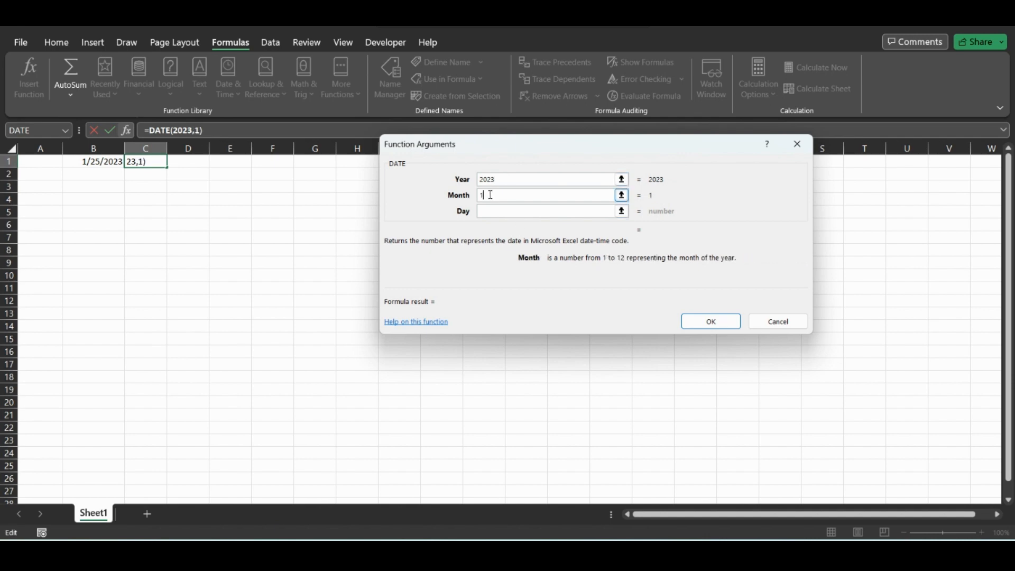
click(489, 212)
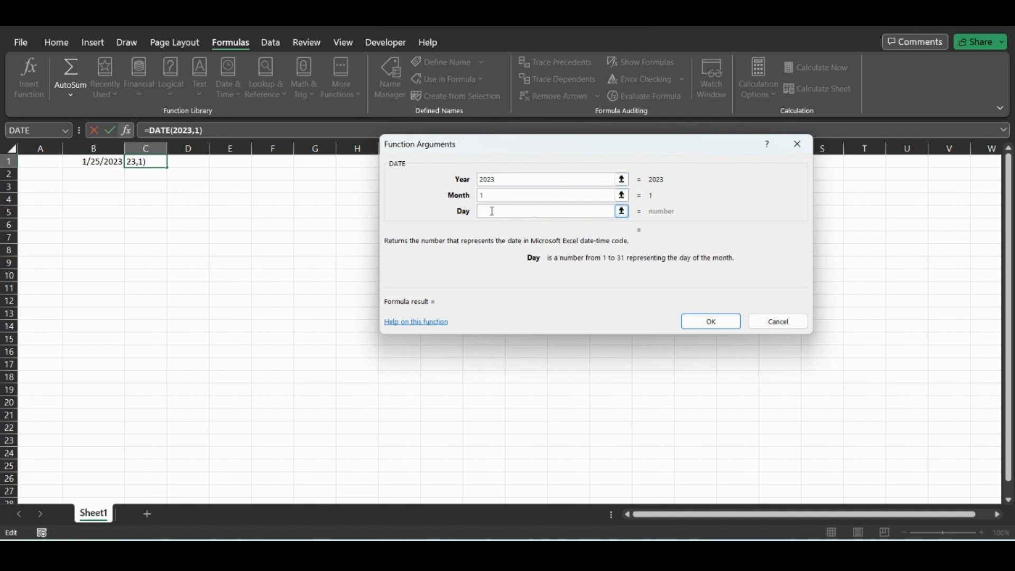
text(25)
key(Return)
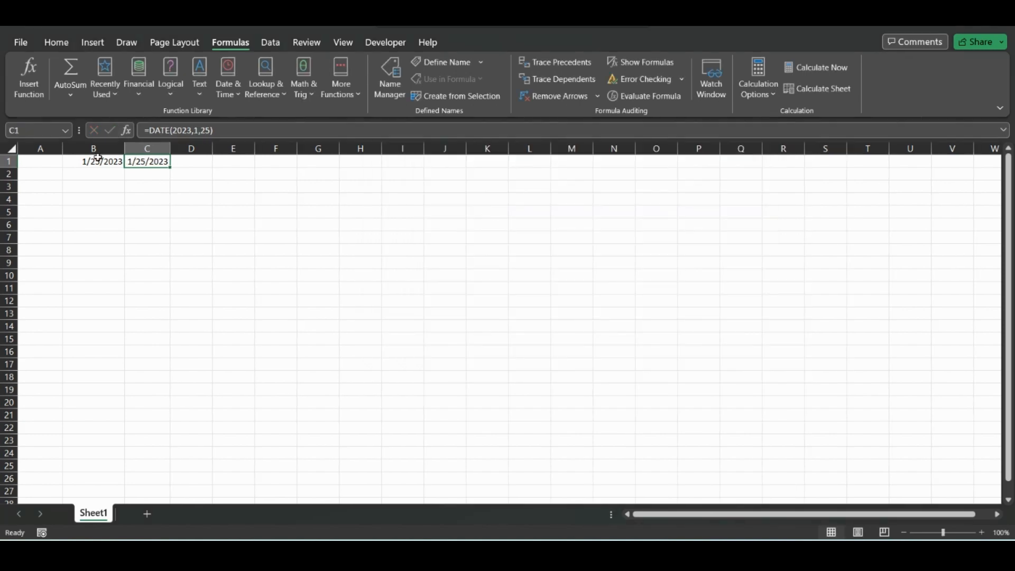
Step: Widen column C slightly
click(158, 189)
click(197, 175)
click(200, 160)
click(164, 163)
drag(171, 148, 185, 147)
click(204, 172)
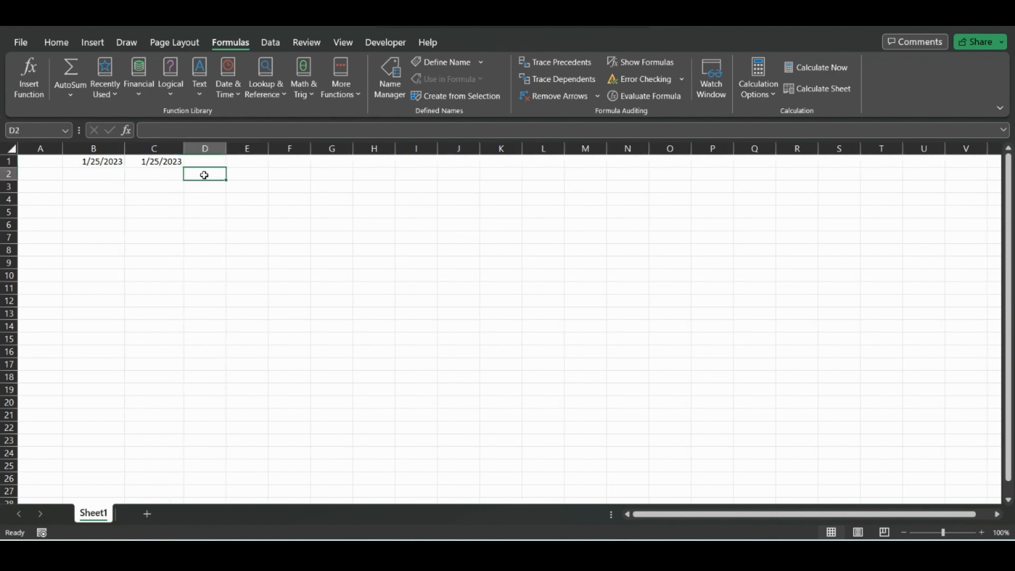
click(204, 160)
click(173, 164)
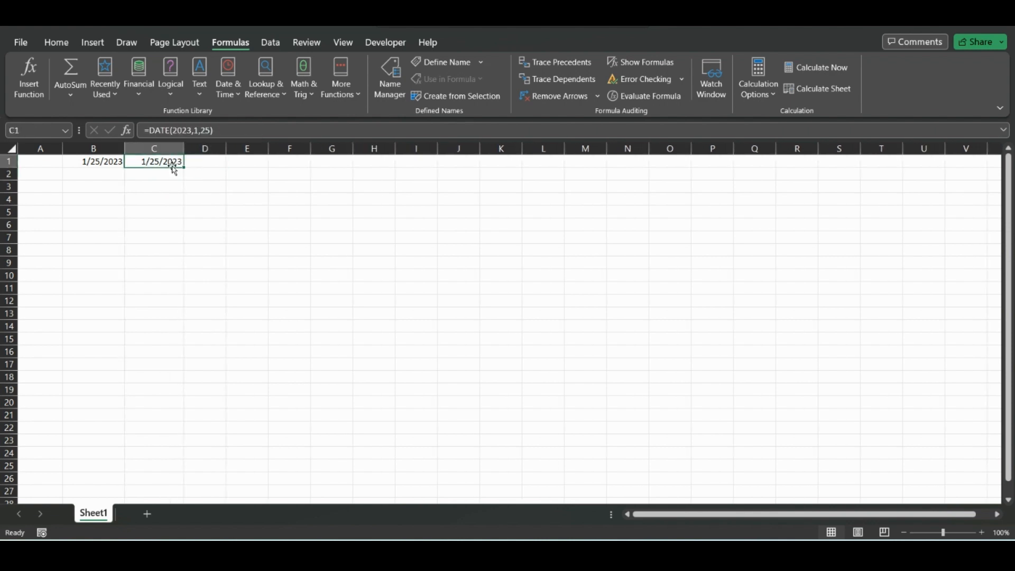
Step: Enter 1 in D1, 25 in E1 and 2023 in F1
click(204, 161)
text(1)
key(Tab)
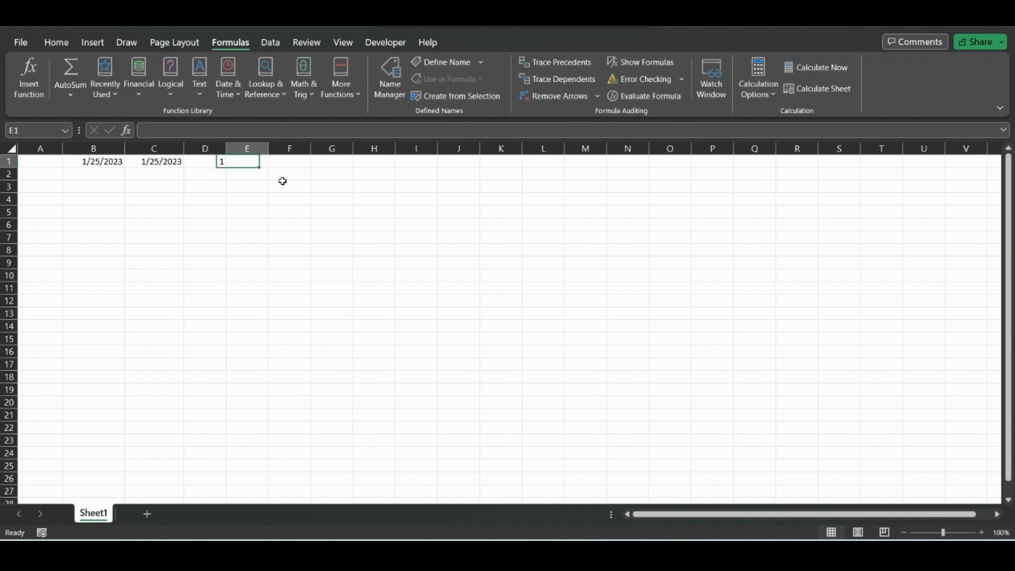
text(25)
key(Return)
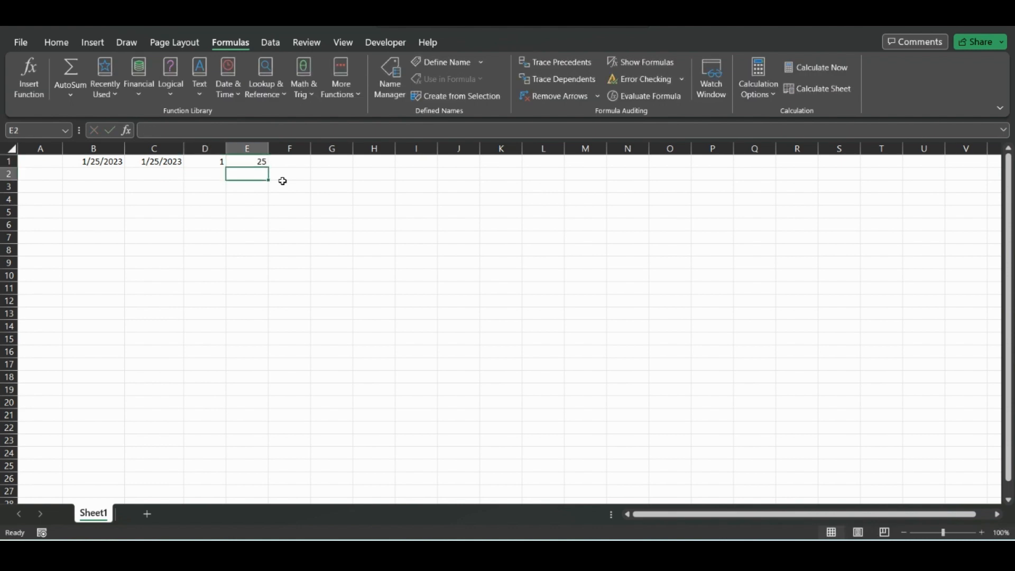
key(Up)
key(Right)
text(2)
key(Return)
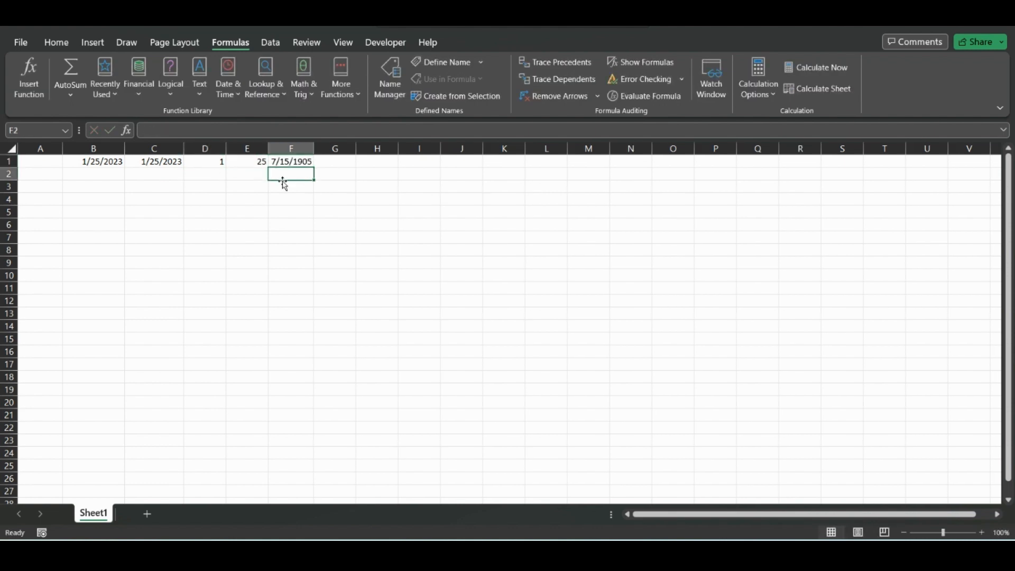
Step: Change F1's number format to General
key(Up)
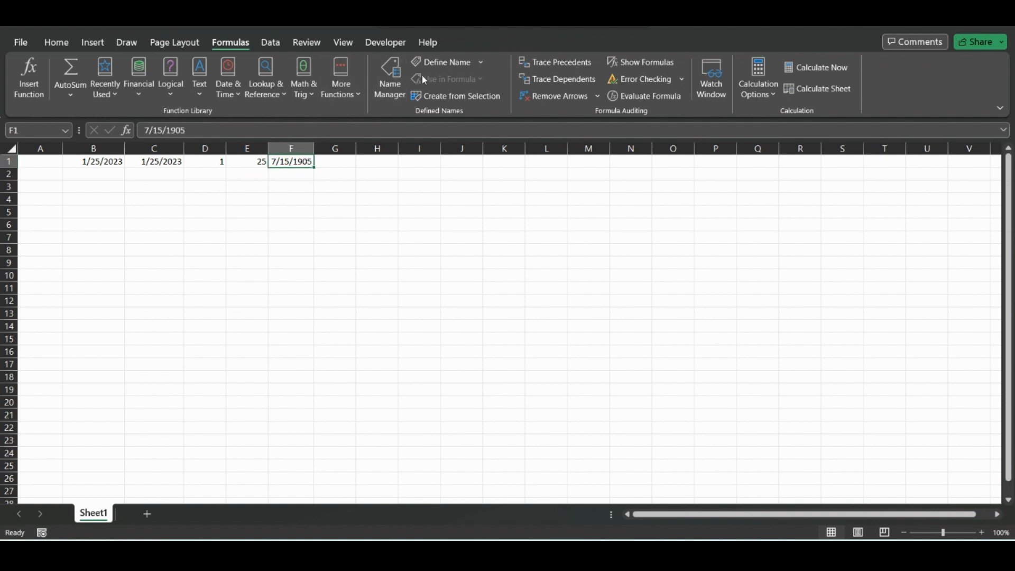
click(57, 42)
click(561, 67)
click(550, 90)
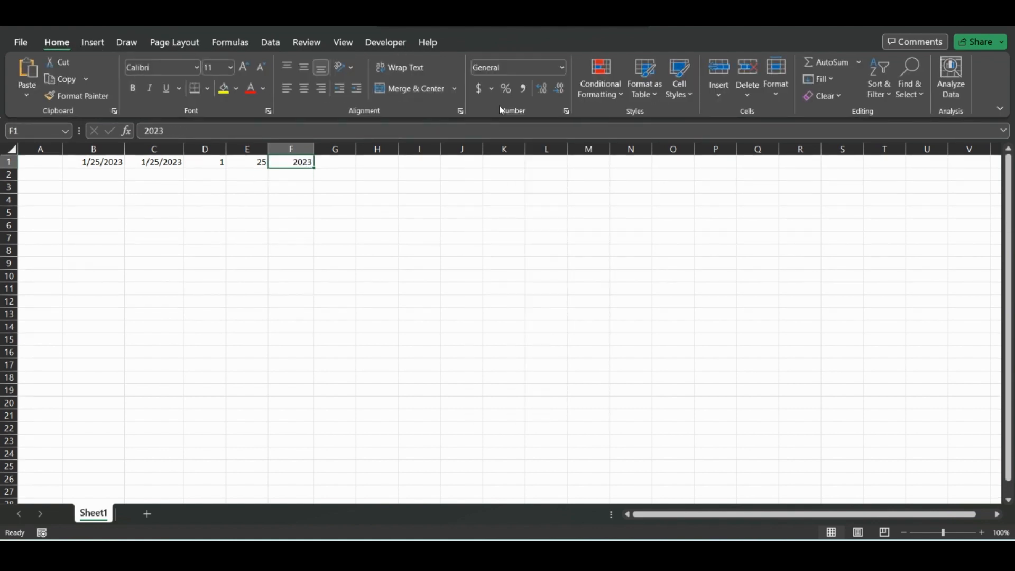
Step: Enter =DATE(F1,D1,E1) in G1, picking the year, month and day cells
click(345, 162)
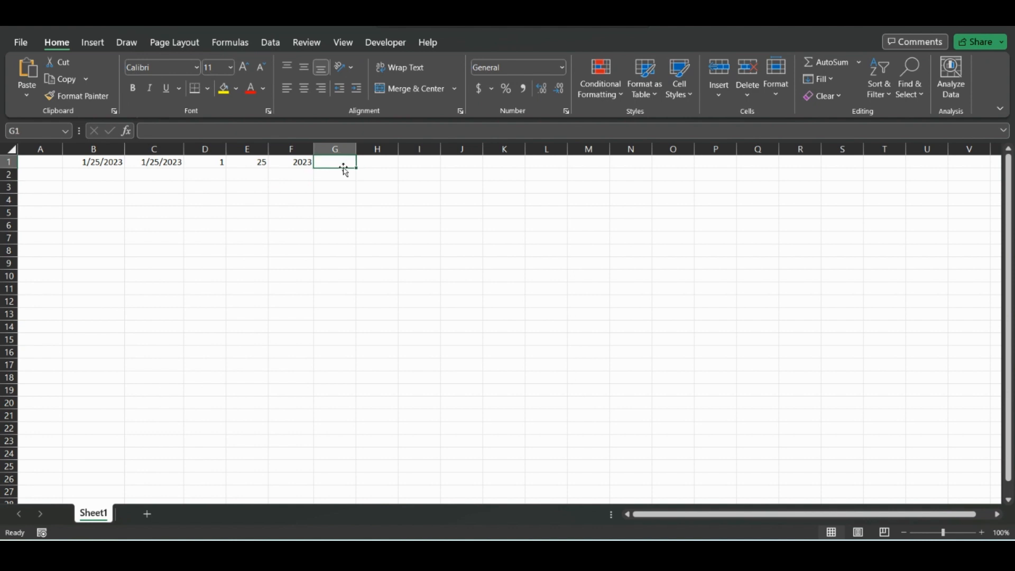
text(=date)
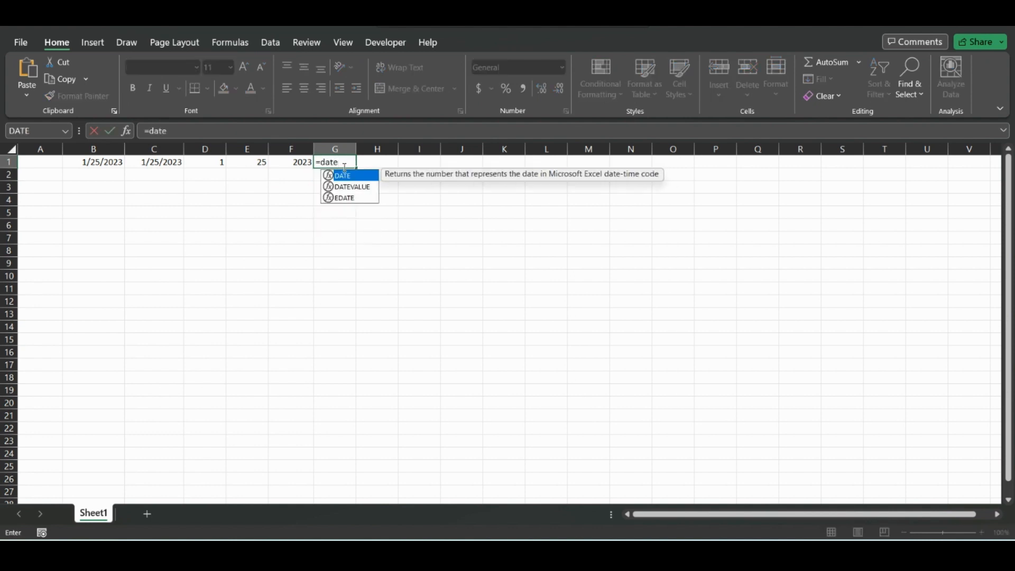
double_click(350, 175)
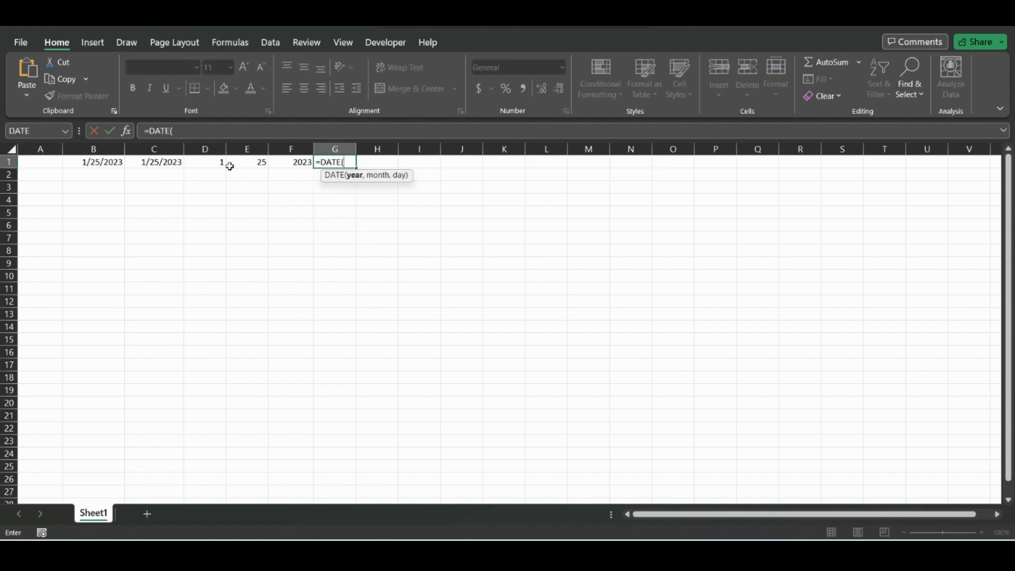
click(301, 162)
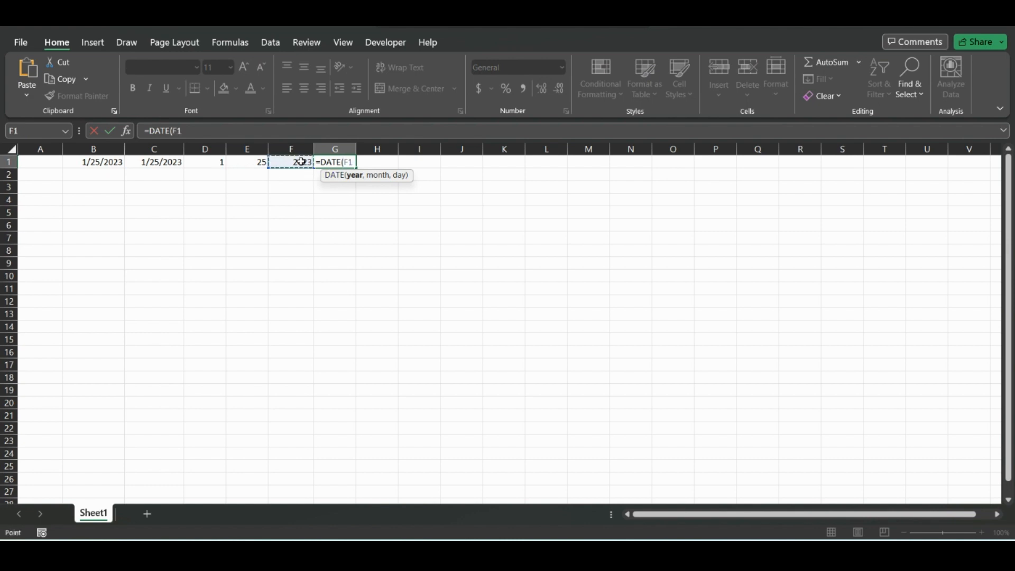
text(,)
click(206, 162)
text(,)
click(259, 164)
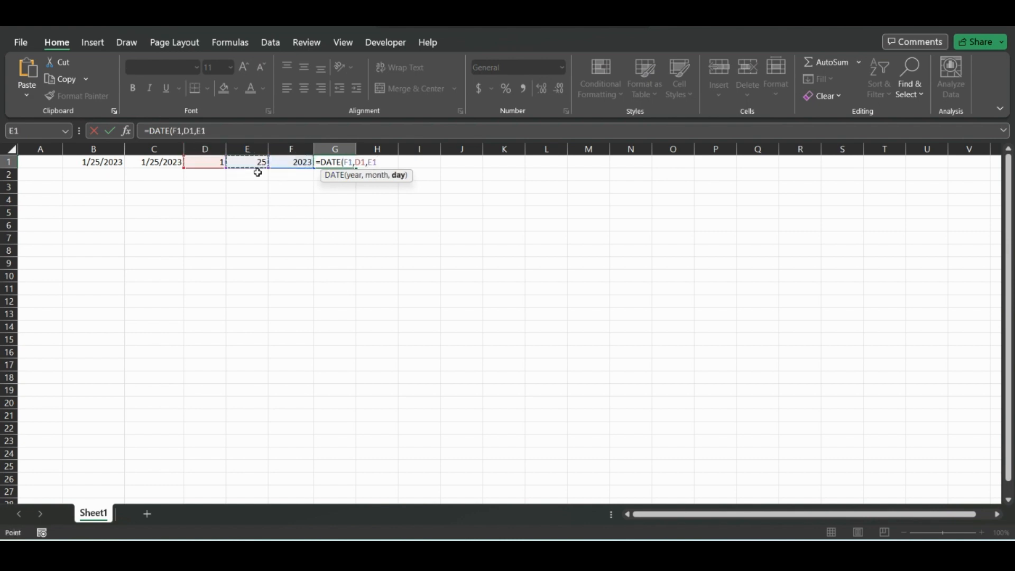
key(Return)
key(Up)
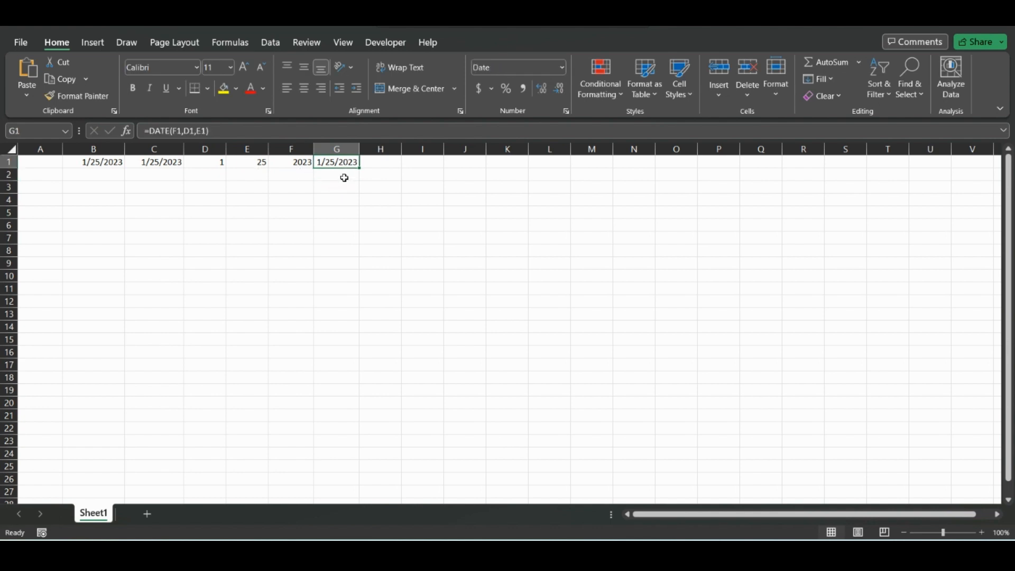
click(345, 177)
click(348, 199)
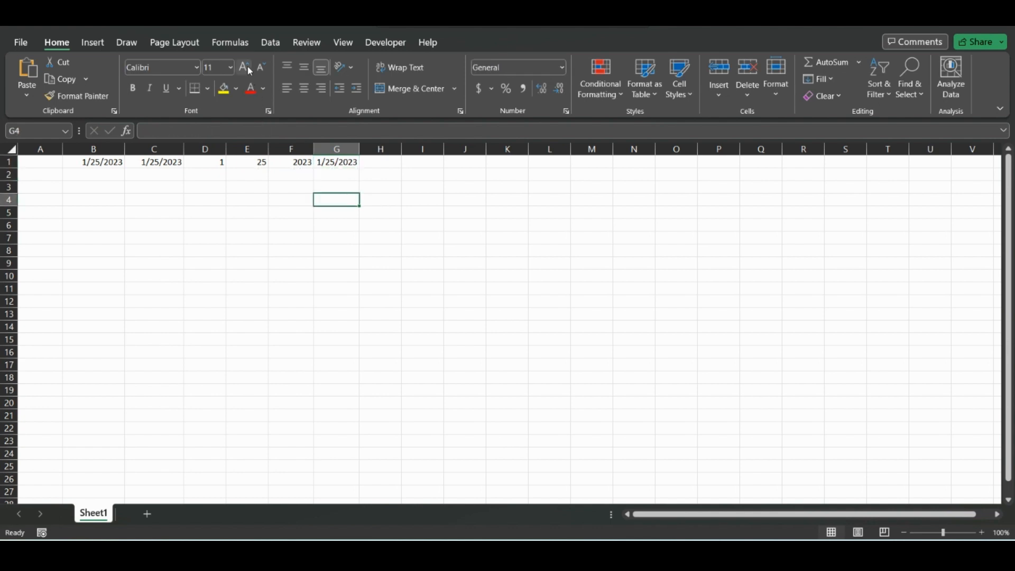
click(236, 45)
click(233, 99)
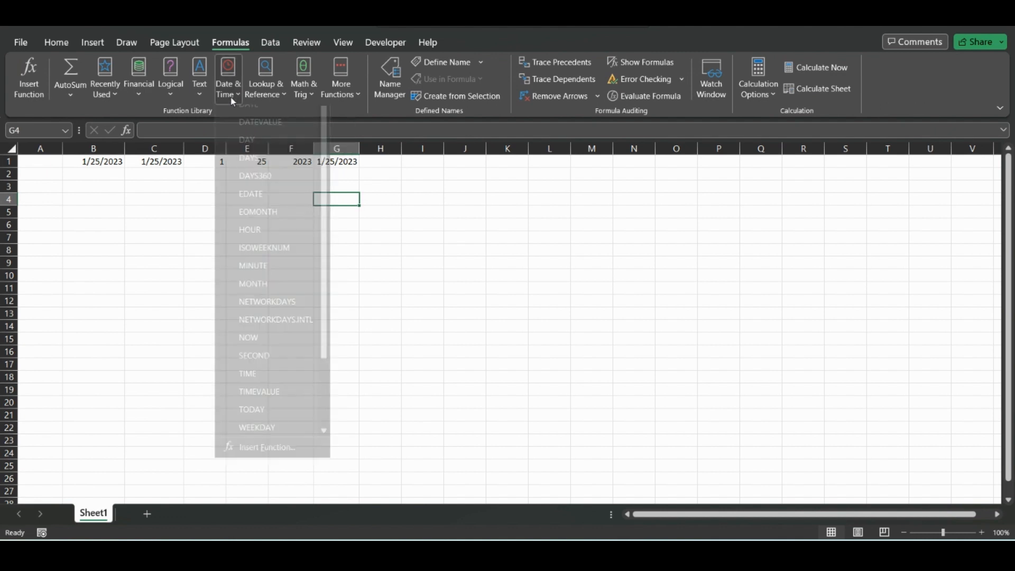
scroll(267, 212, down, 2)
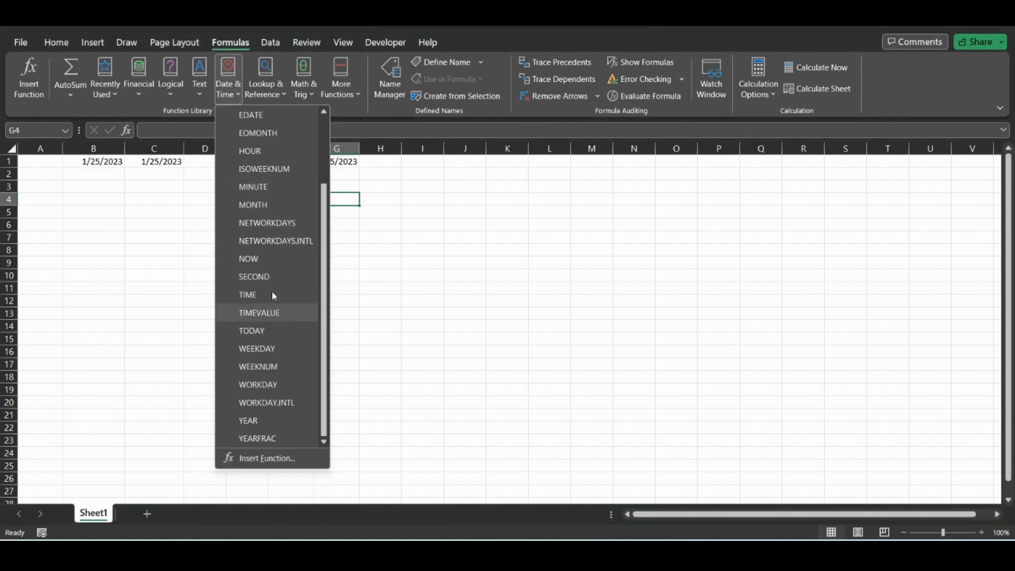
click(259, 260)
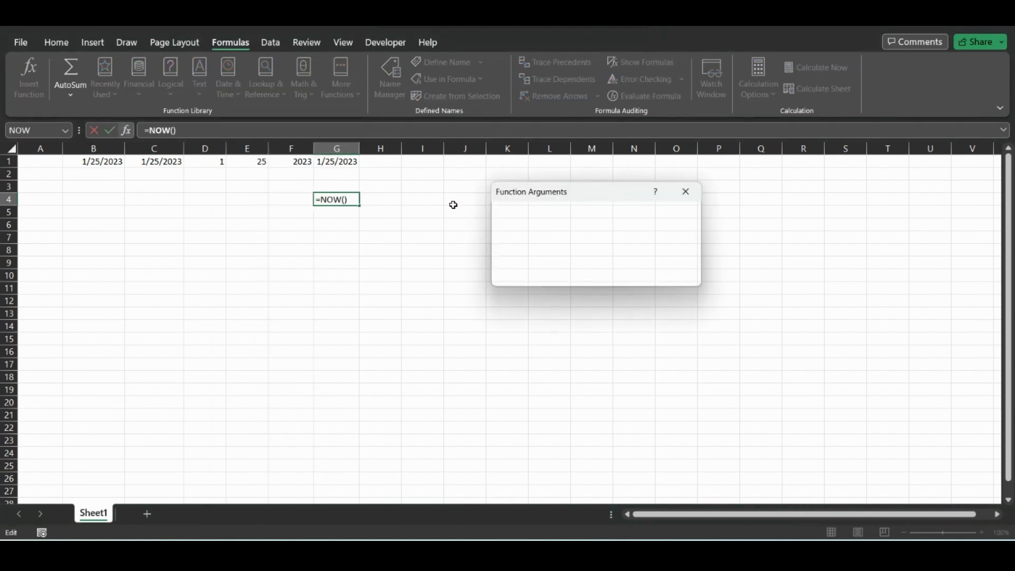
drag(587, 186, 481, 185)
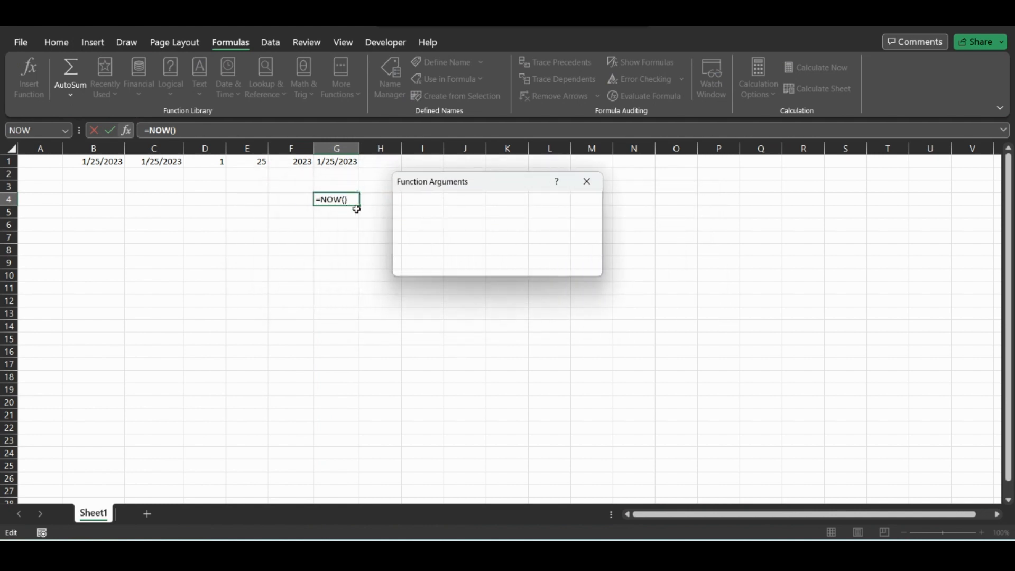
click(588, 183)
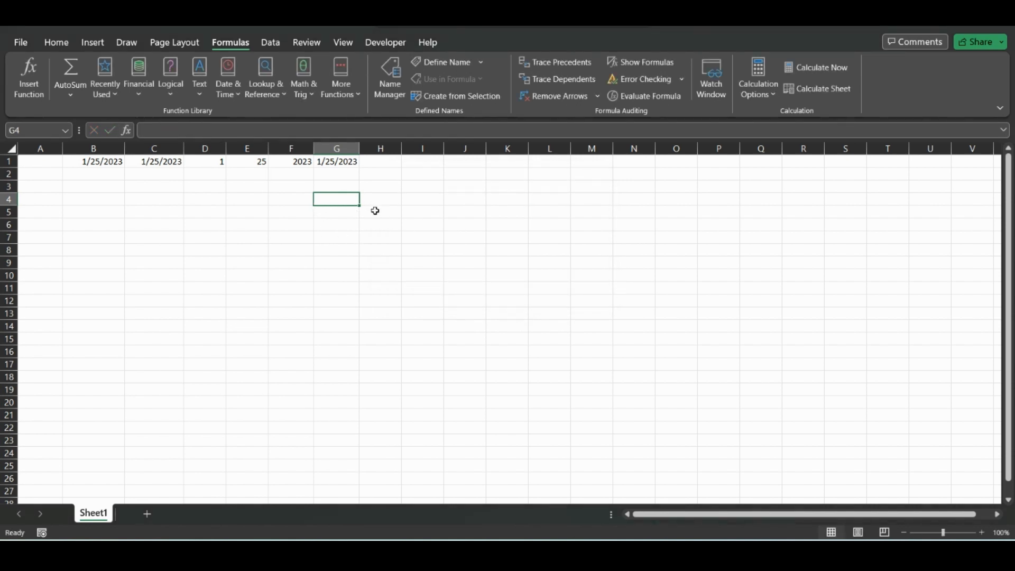
Step: Enter the =NOW() function in G4 to show the current date and time
text(=now)
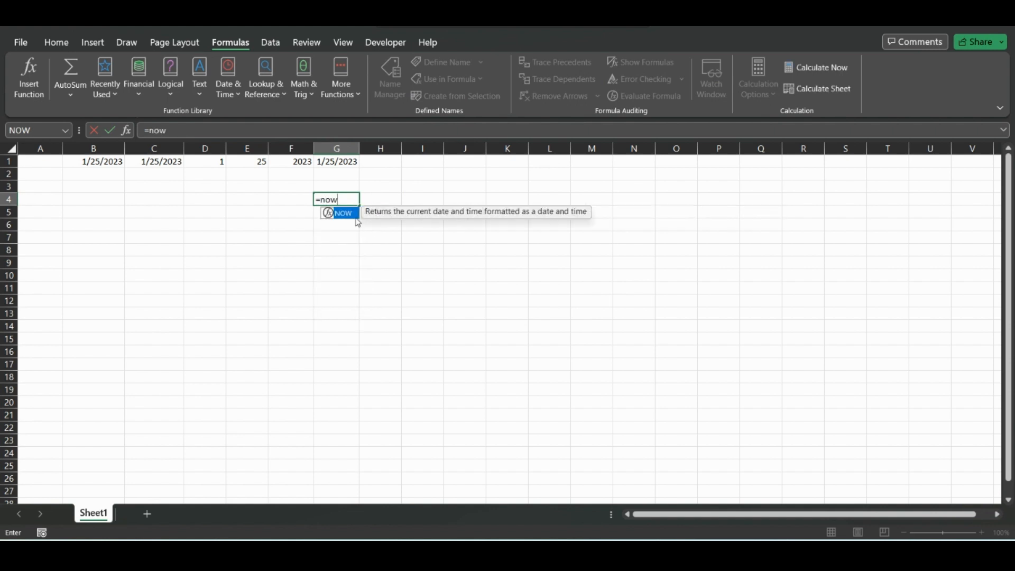
key(Tab)
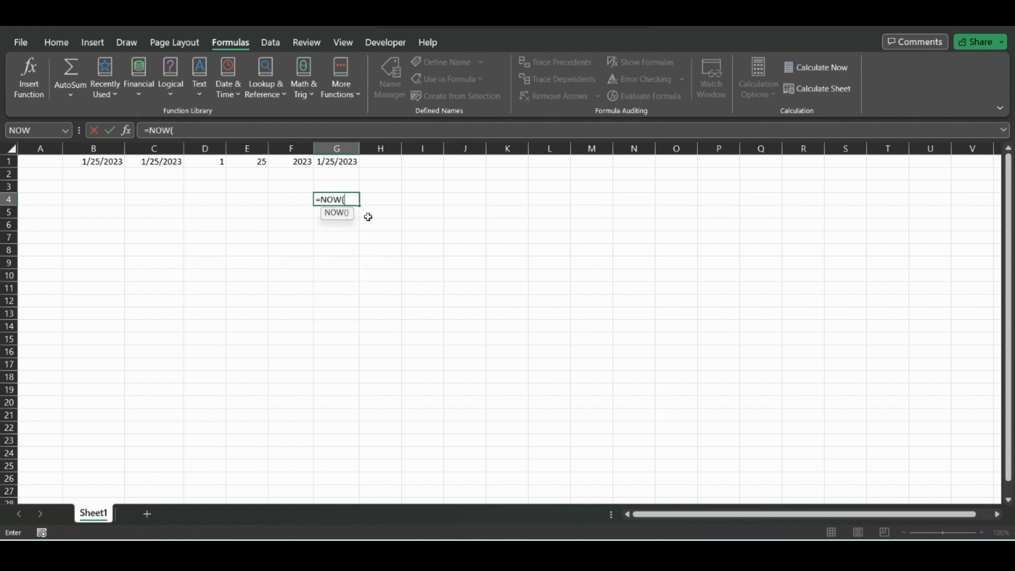
key(Return)
click(365, 204)
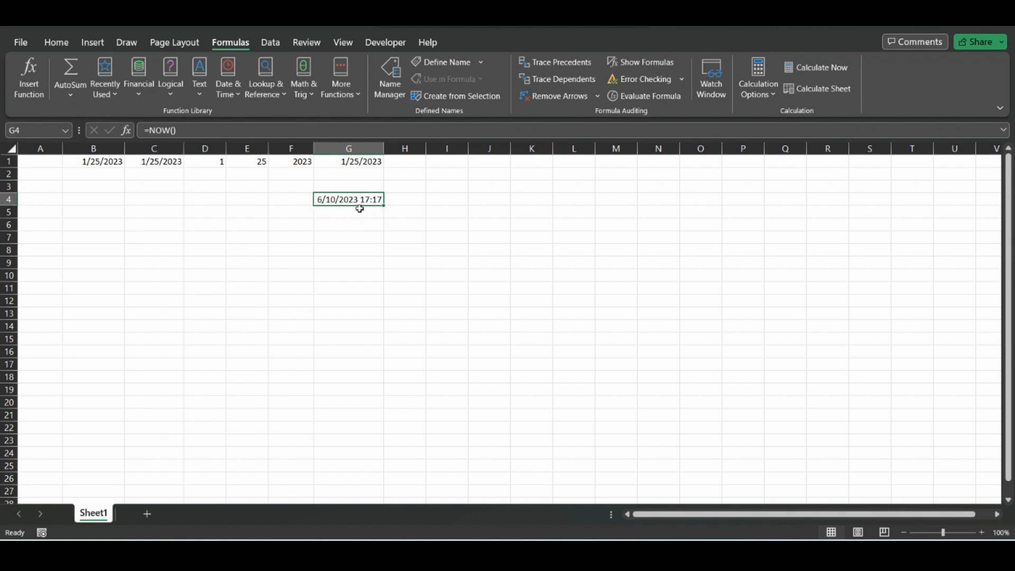
Step: Enter the =TODAY() function in H4 using the function autocomplete list
click(413, 203)
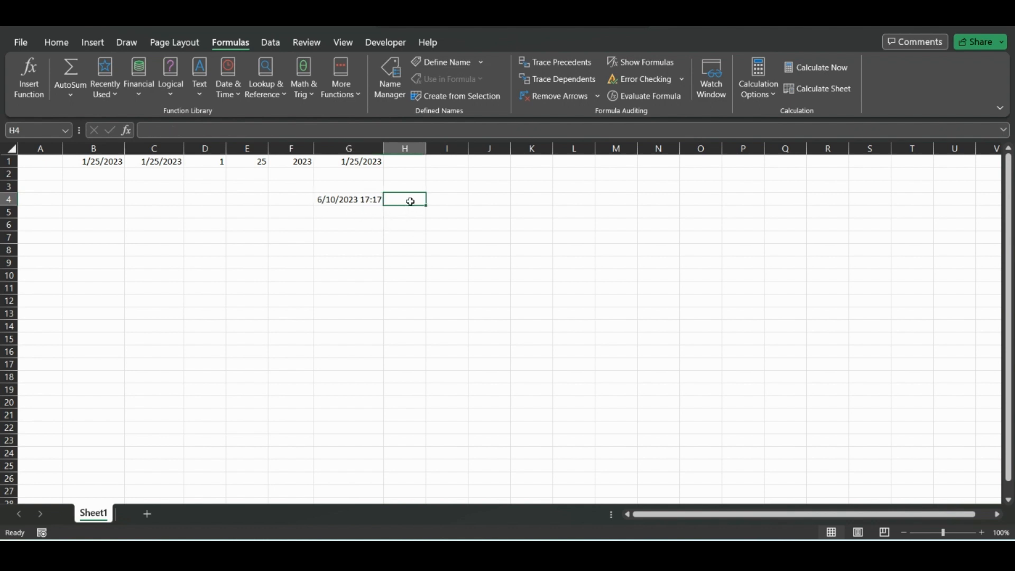
click(362, 201)
click(412, 201)
text(=)
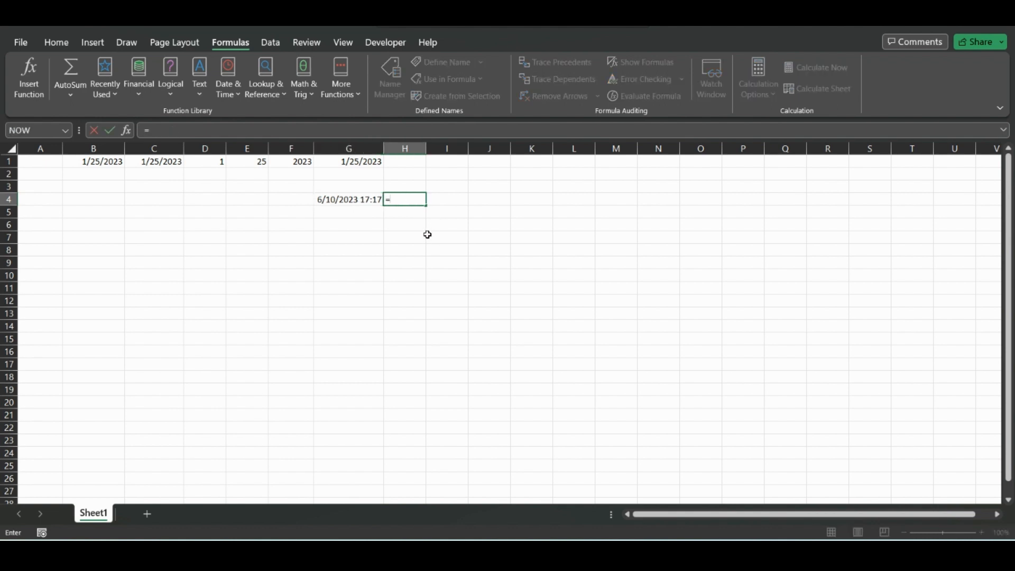
text(to)
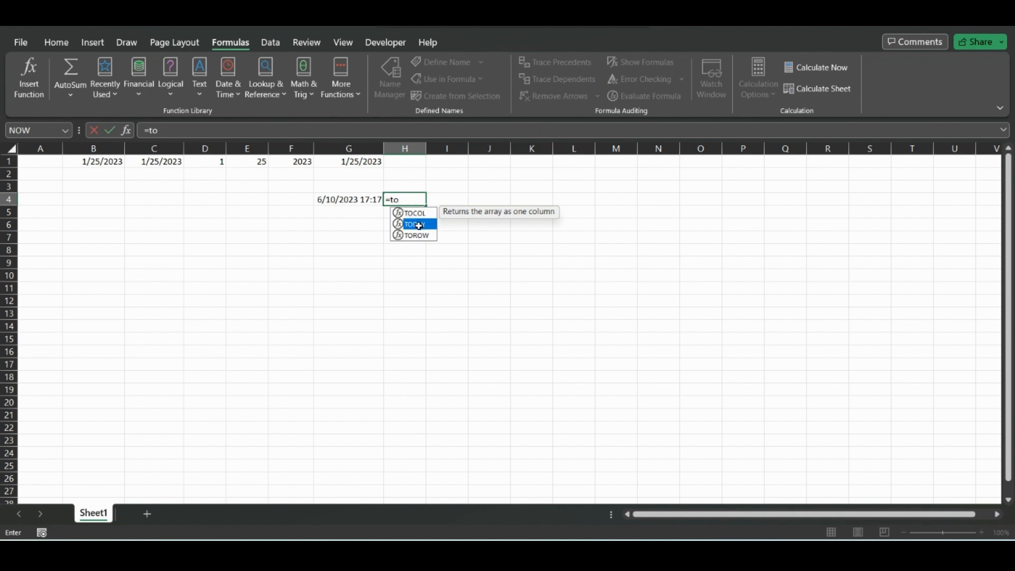
double_click(419, 225)
key(Return)
click(416, 199)
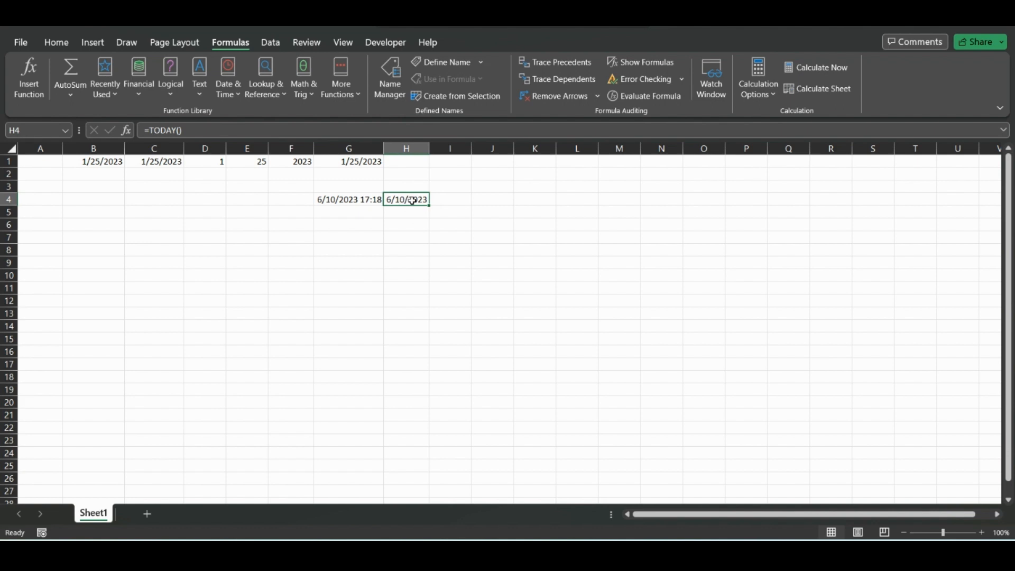
Step: Enter =TODAY() in I1, adding the missing parenthesis to the typed formula
click(458, 162)
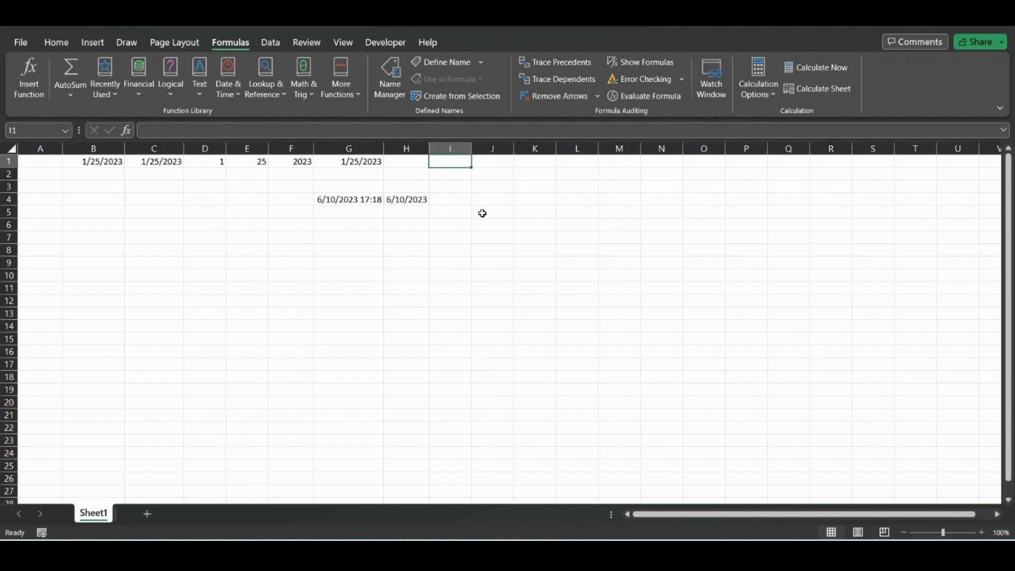
text(=t)
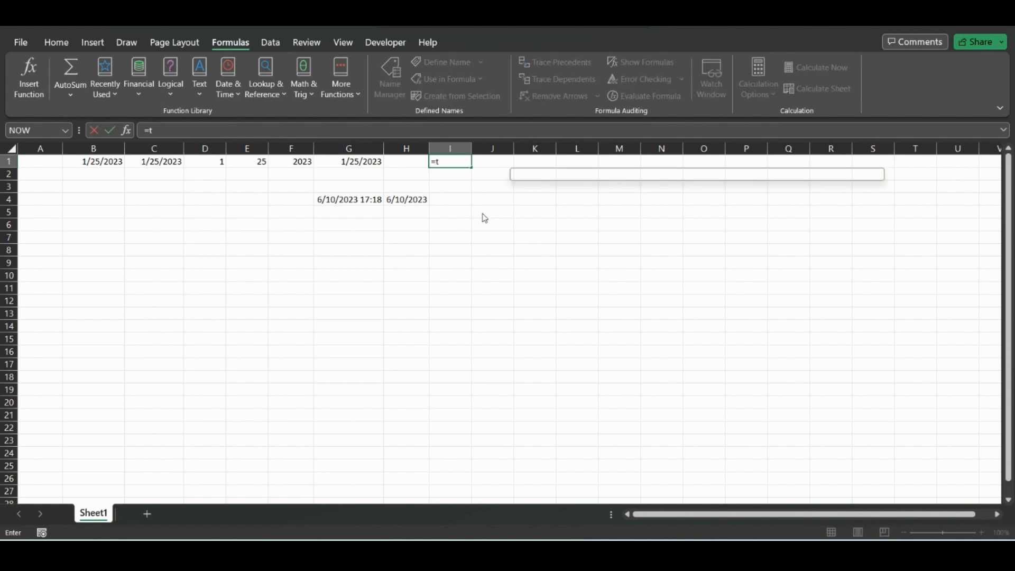
text(oday)
key(Return)
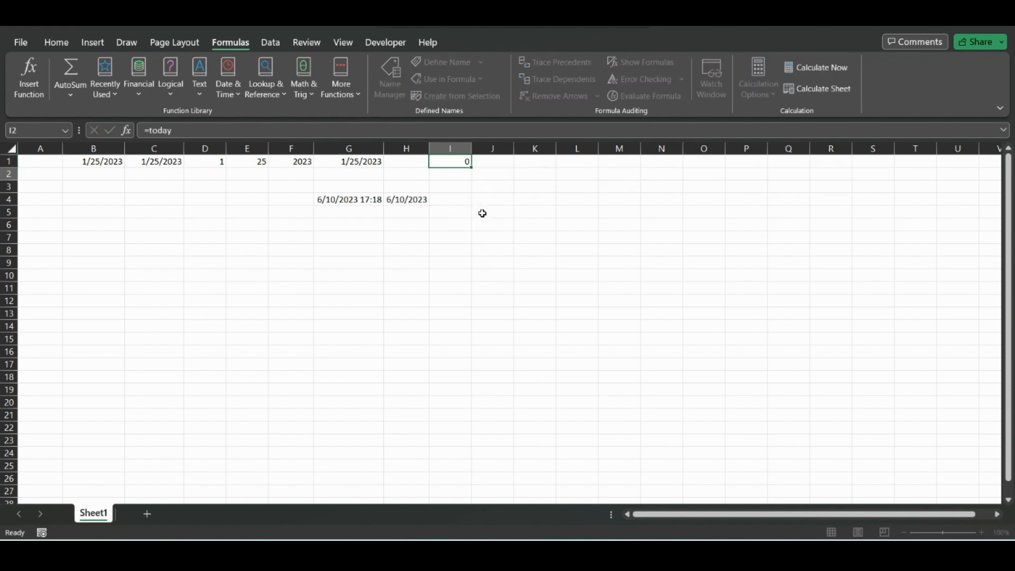
click(439, 163)
click(250, 131)
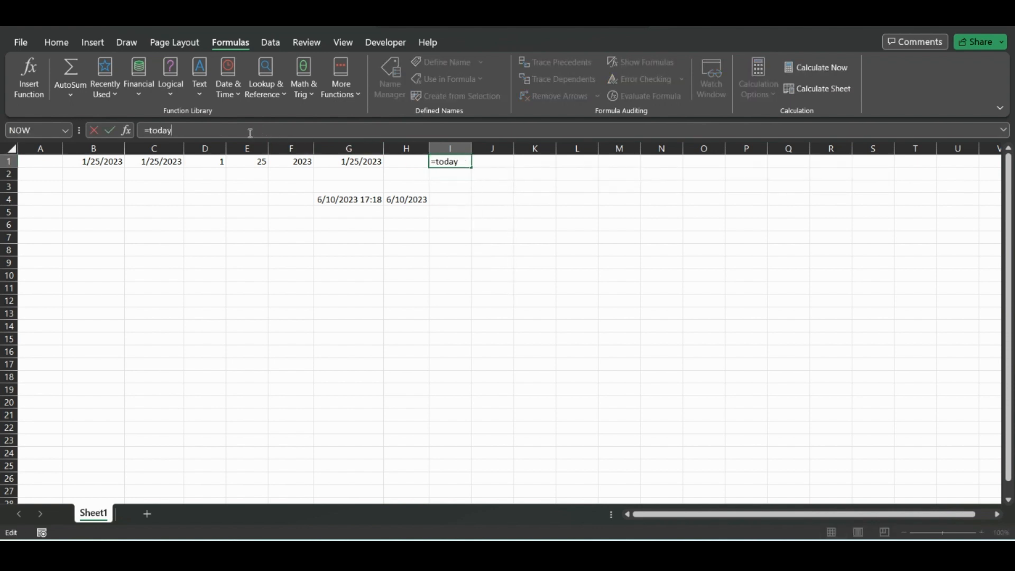
text(()
key(Return)
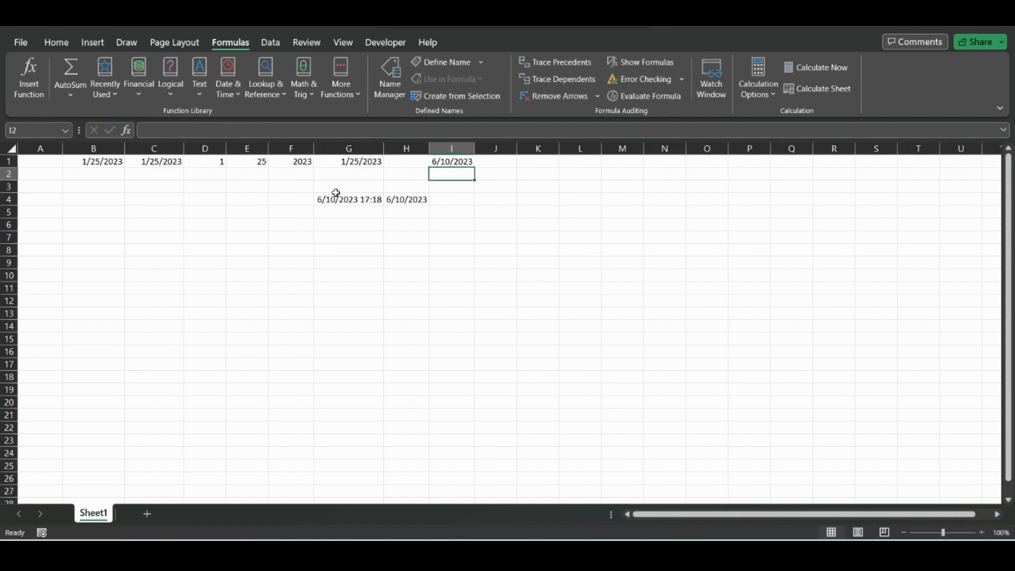
click(444, 163)
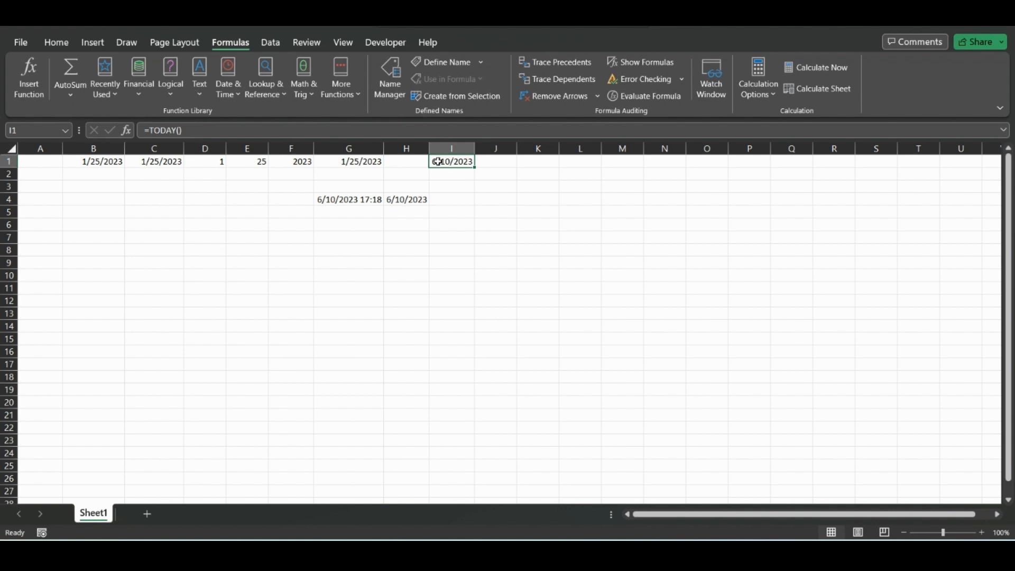
Step: Browse the list of Date & Time functions available in the function library
click(454, 201)
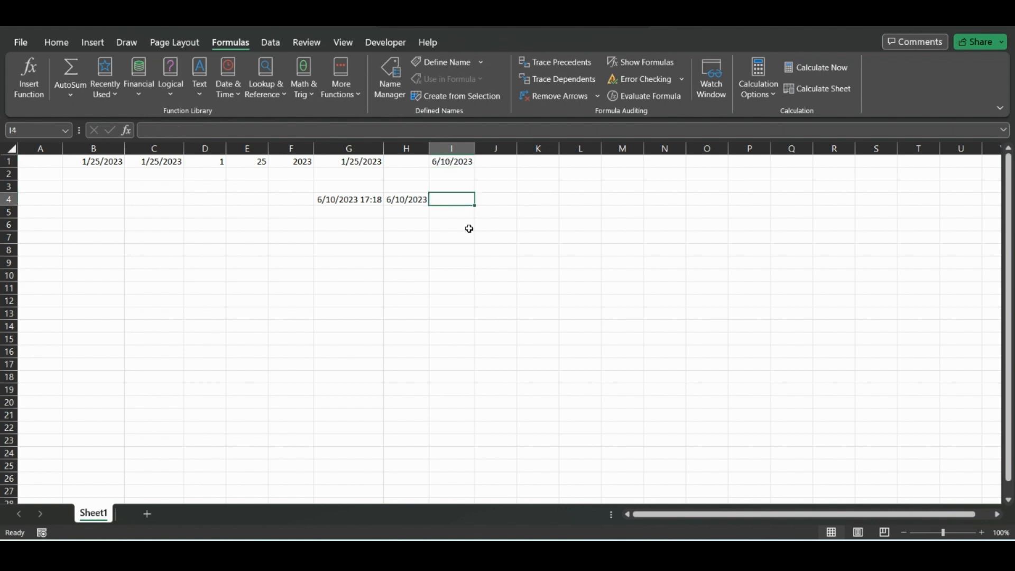
click(237, 93)
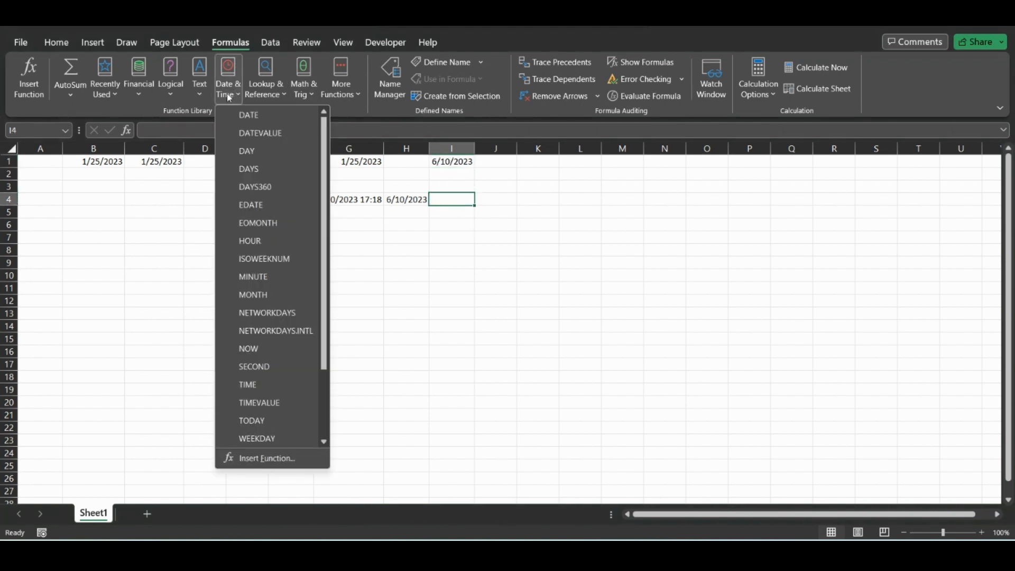
scroll(328, 189, down, 1)
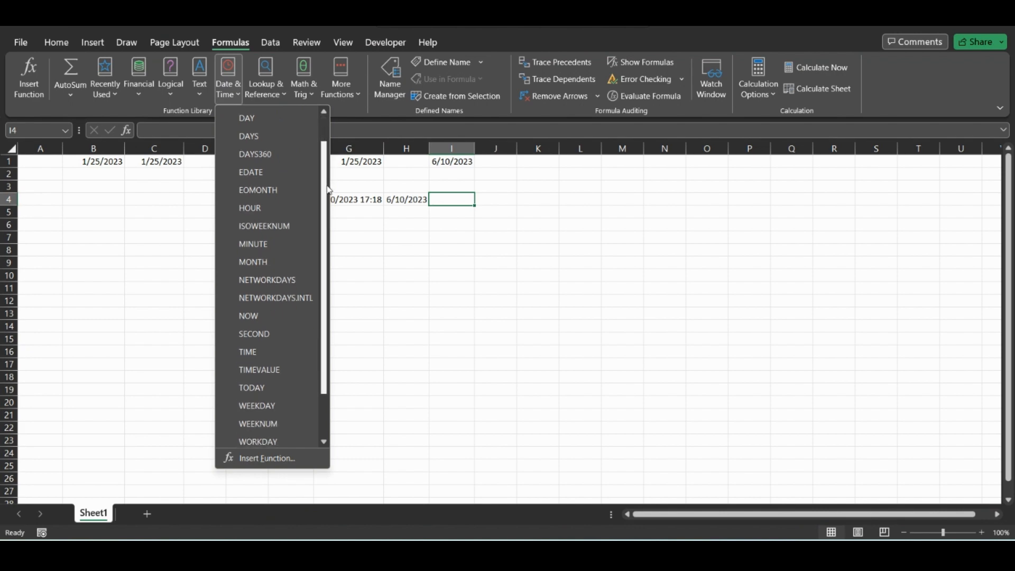
scroll(328, 190, down, 1)
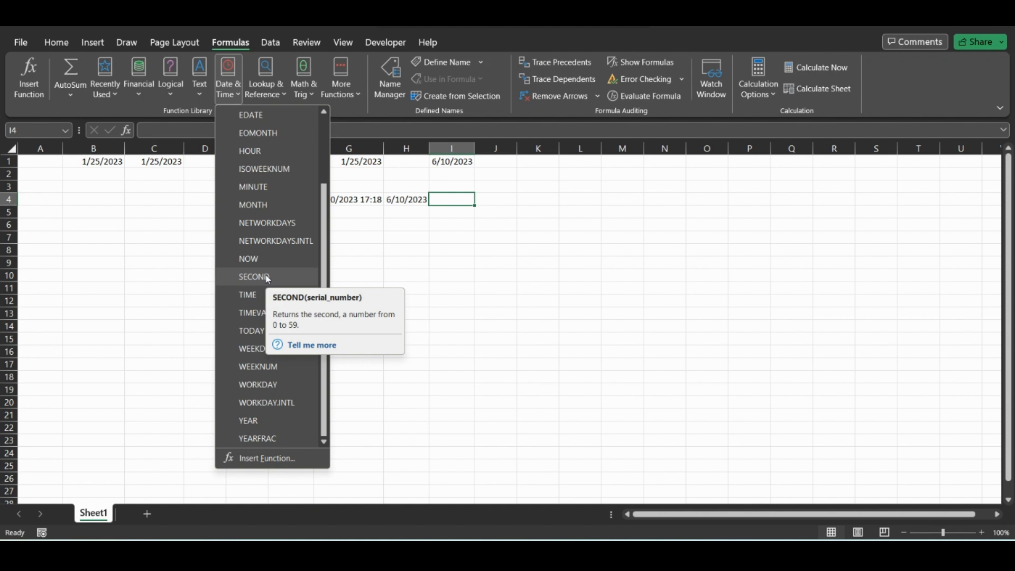
click(461, 199)
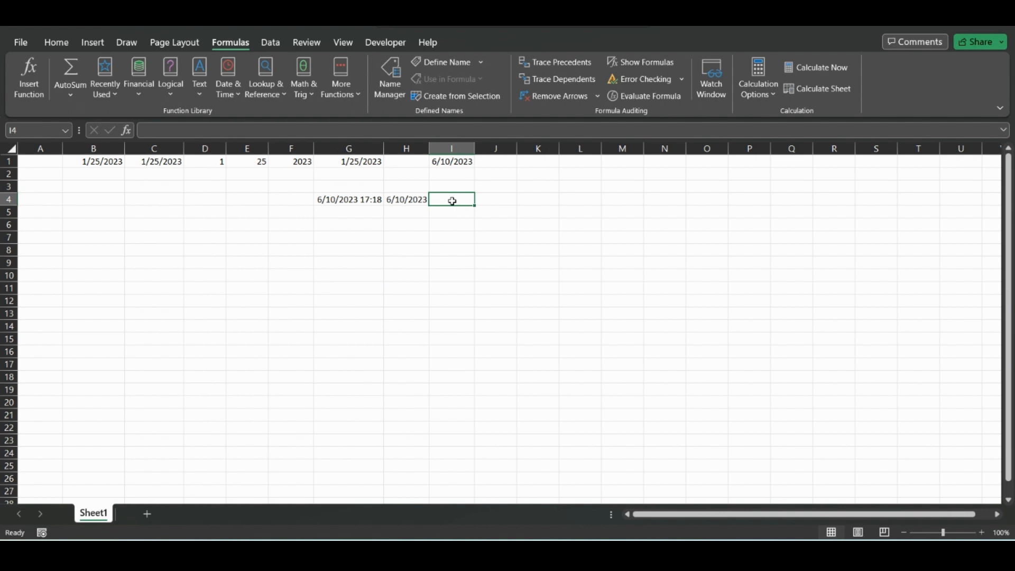
Step: Enter the time 11:55:45 in cell I4
text(11:55:45)
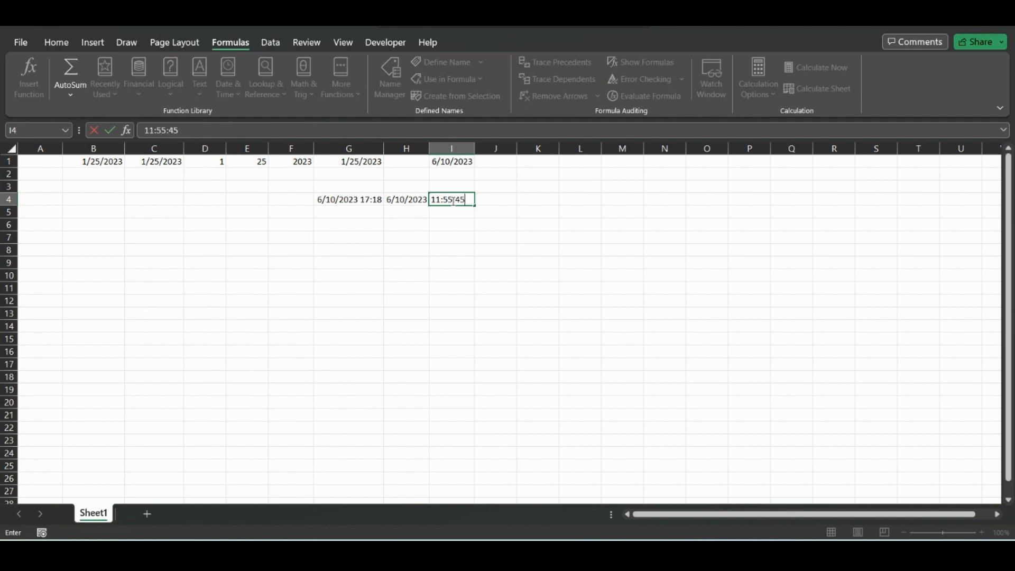
key(Return)
click(453, 201)
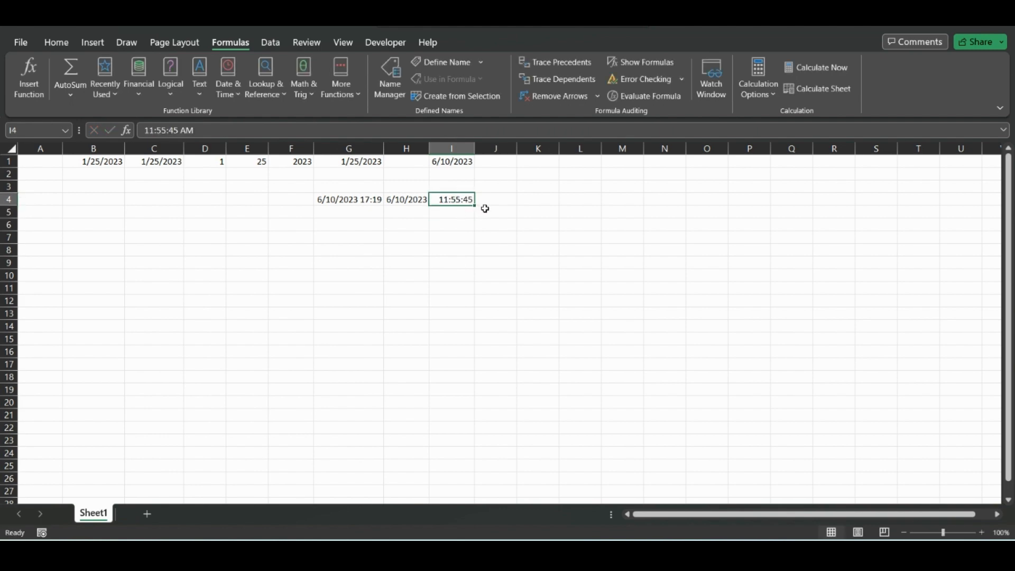
Step: Open the number format list for I4 to review the Time format, then close it
click(56, 42)
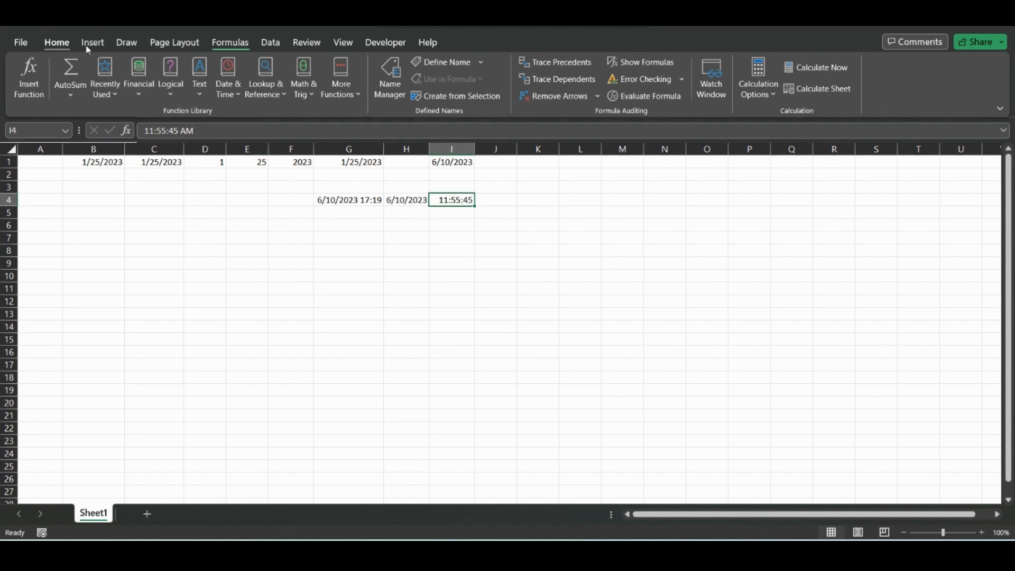
click(564, 67)
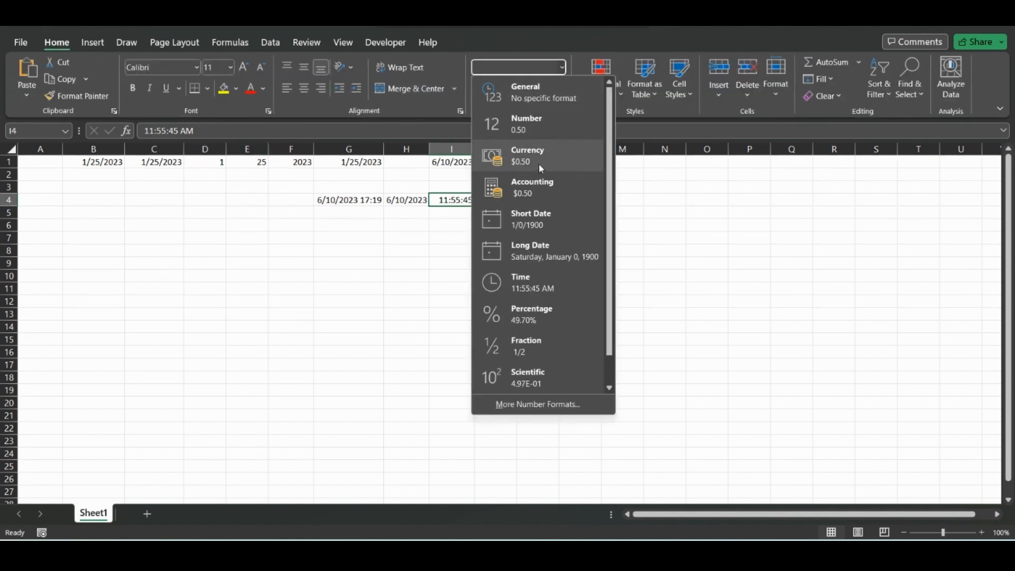
key(Escape)
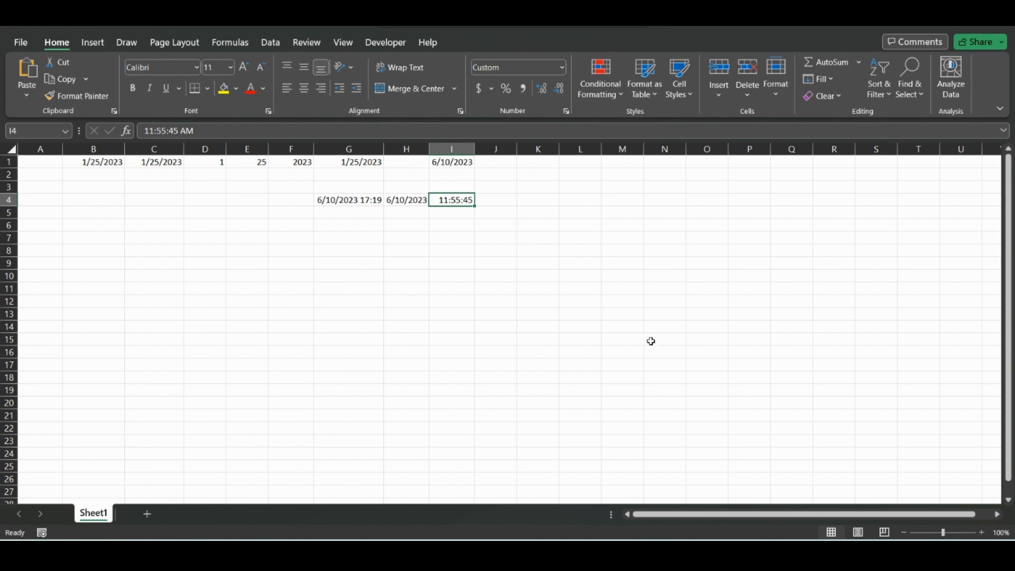
Step: Enter =SECOND(I4) in J4 to extract the seconds from the time
click(479, 208)
click(476, 200)
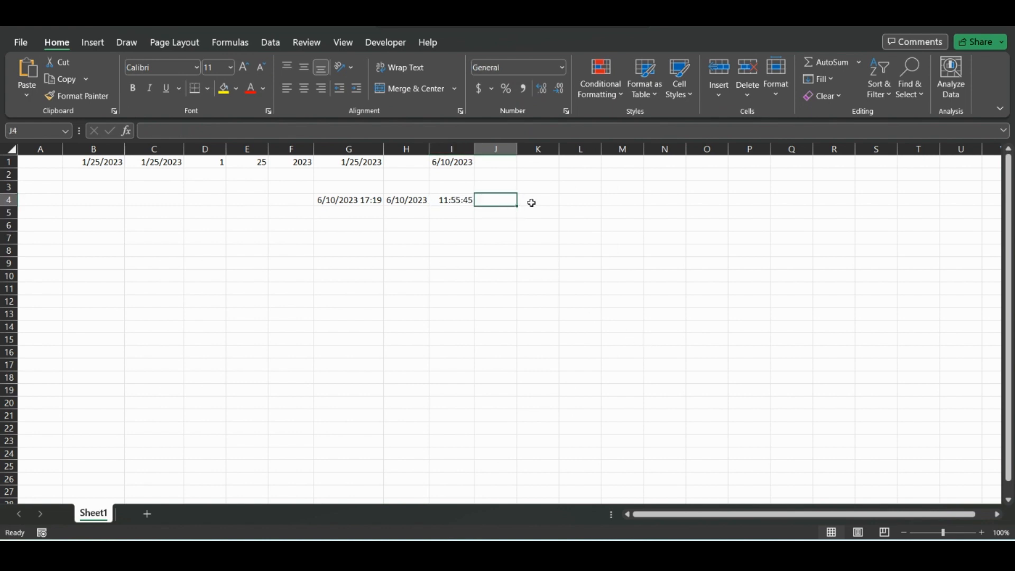
text(=secon)
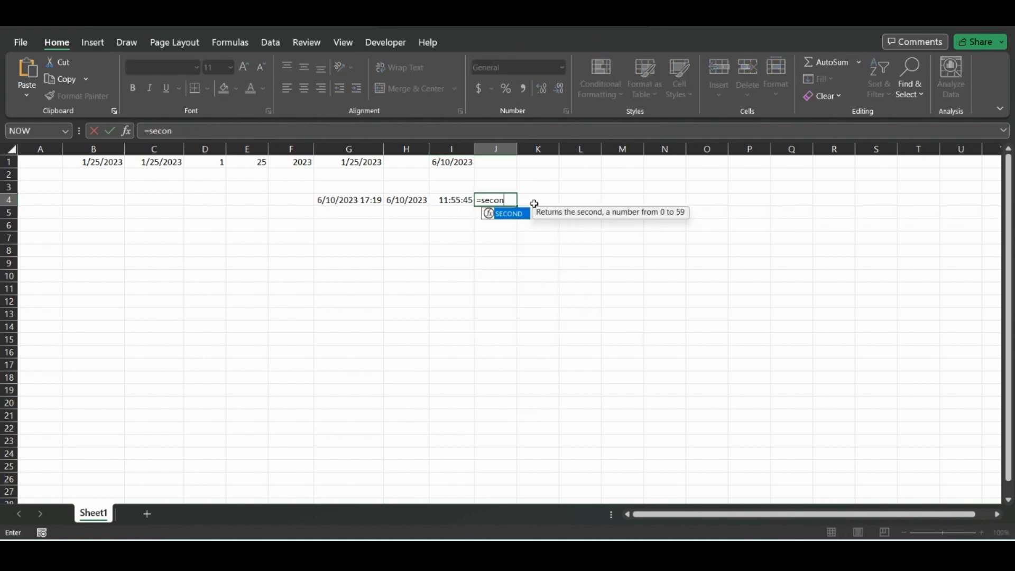
text(d)
double_click(505, 214)
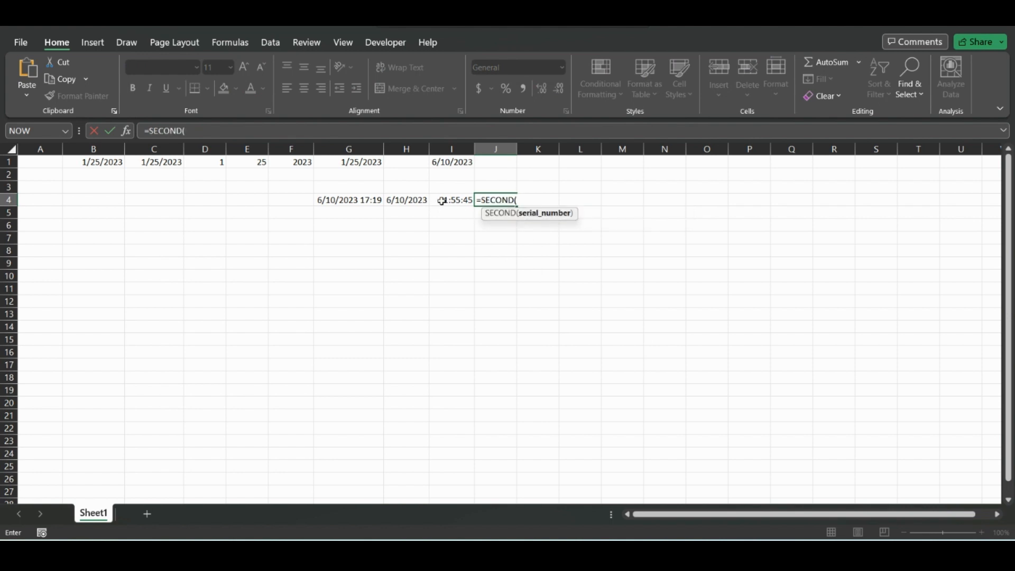
click(455, 200)
key(Return)
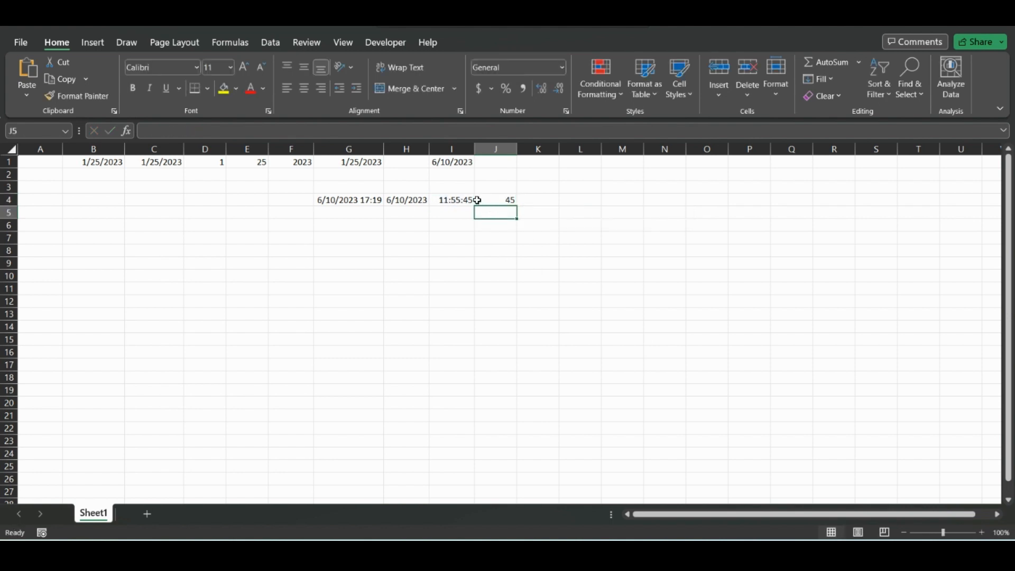
Step: Enter =HOUR(I4) in K4 to extract the hour from the time
click(557, 200)
text(=)
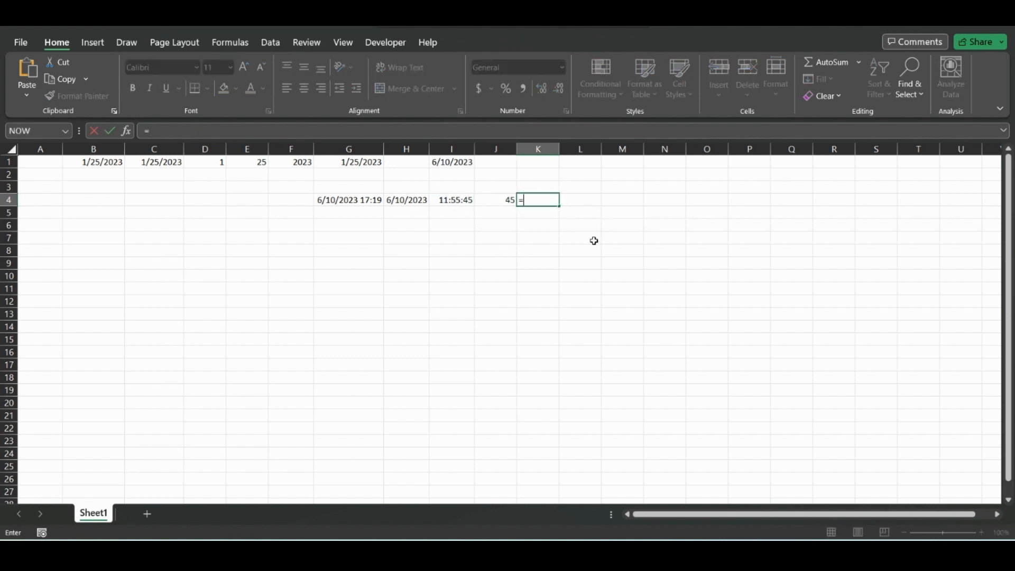
text(hour)
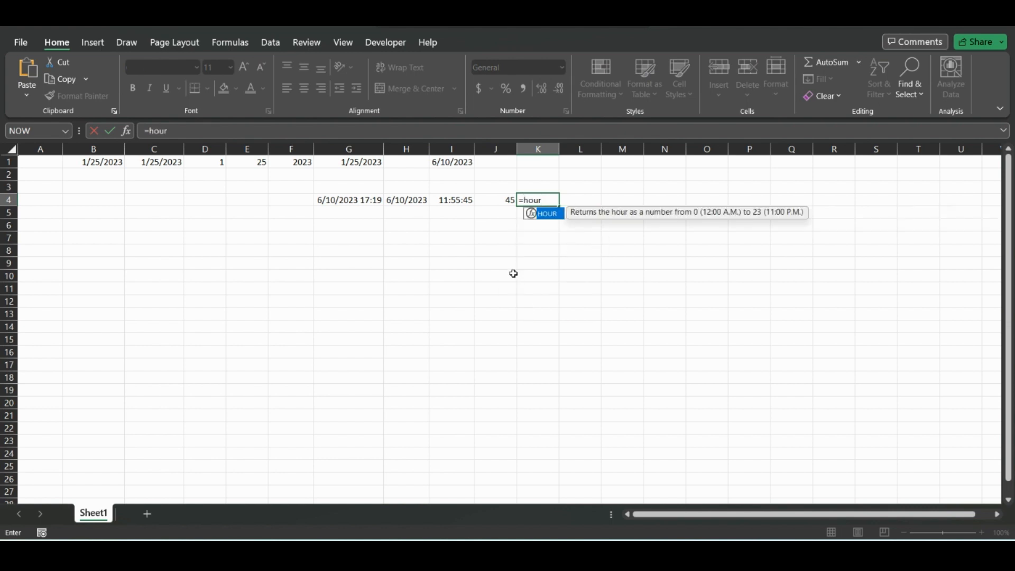
double_click(548, 214)
click(466, 203)
key(Return)
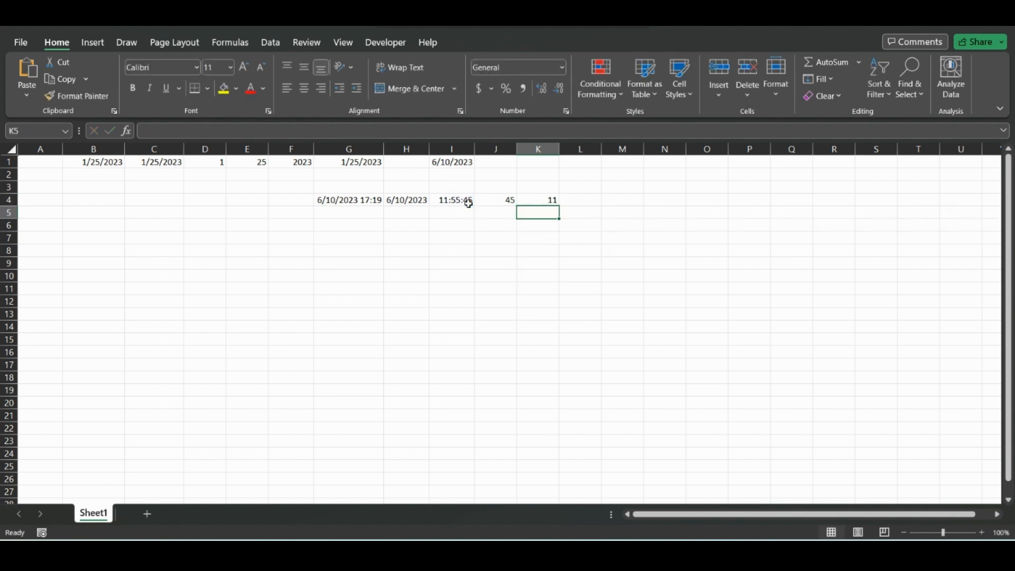
Step: Enter =MINUTE(I4) in L4 to extract the minutes from the time
click(600, 203)
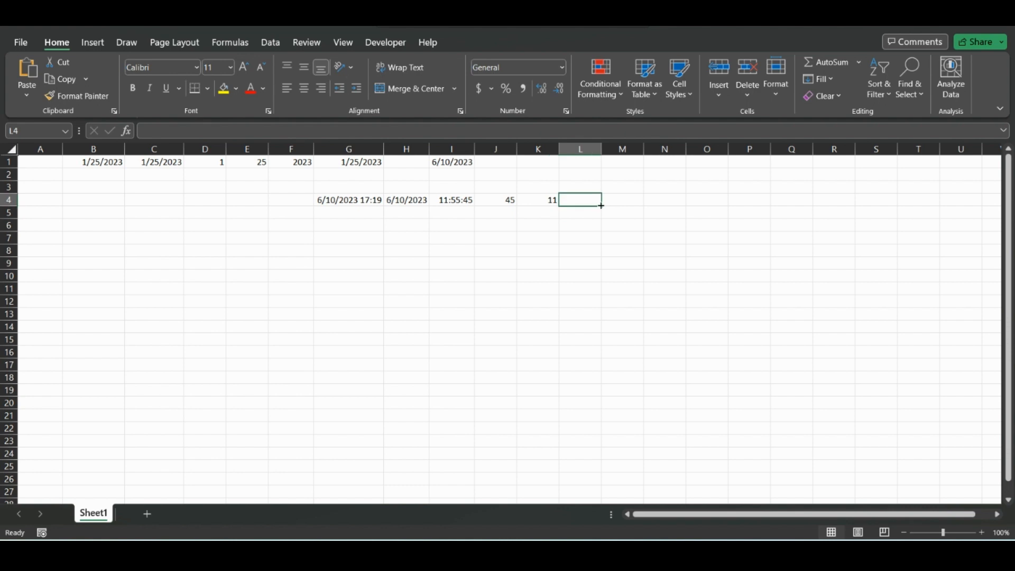
text(=minut)
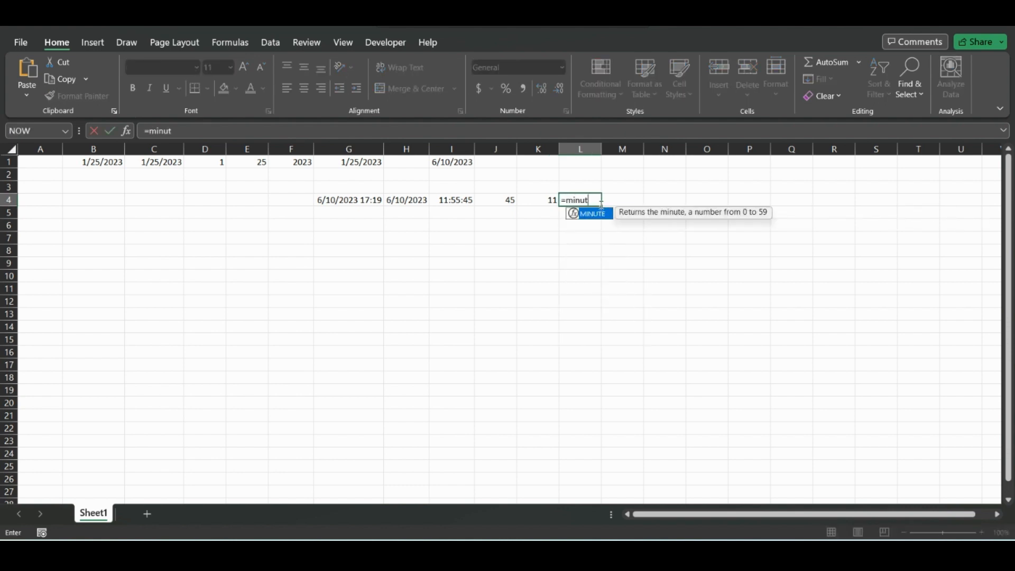
text(e)
double_click(598, 222)
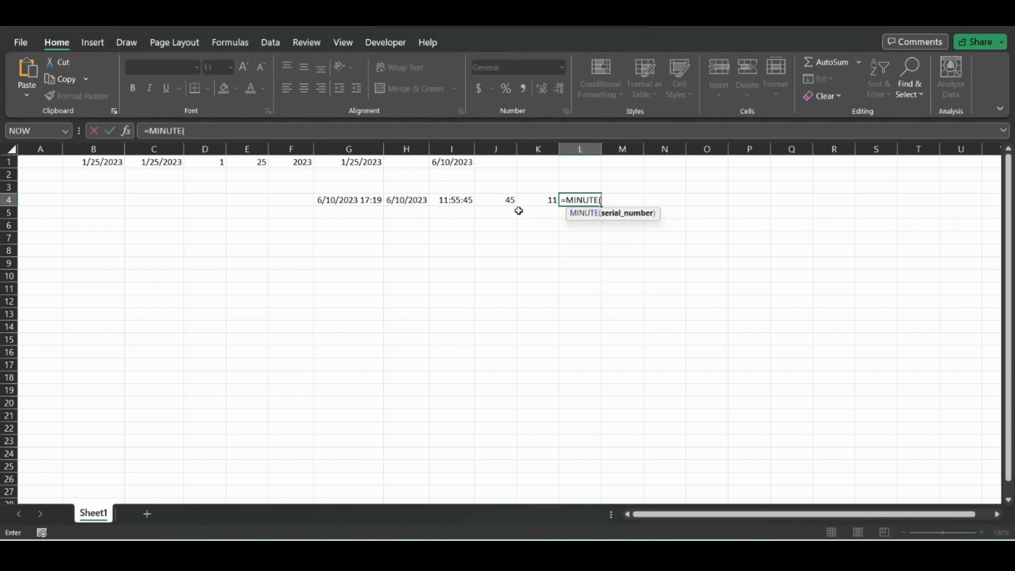
click(455, 204)
key(Return)
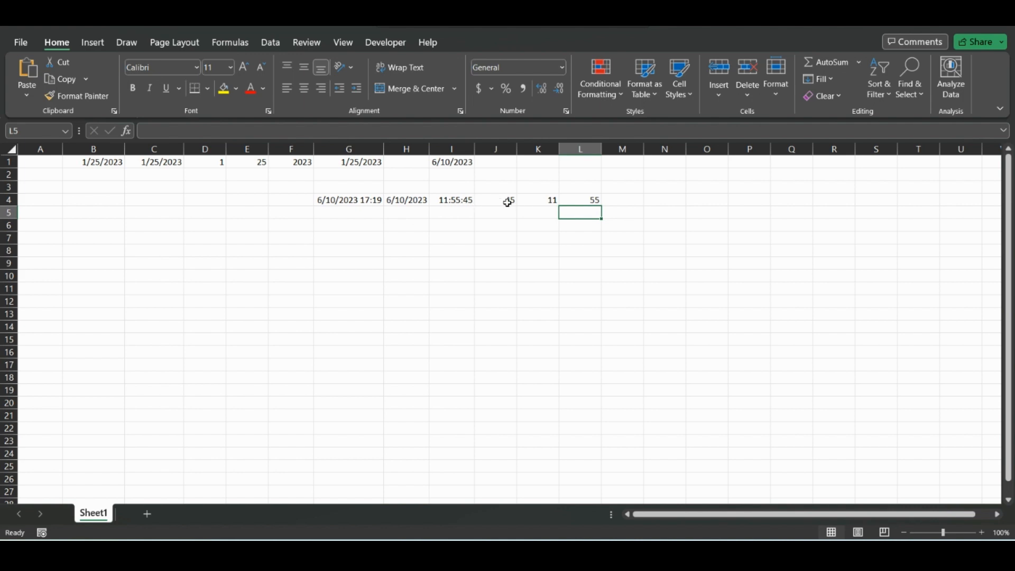
click(270, 42)
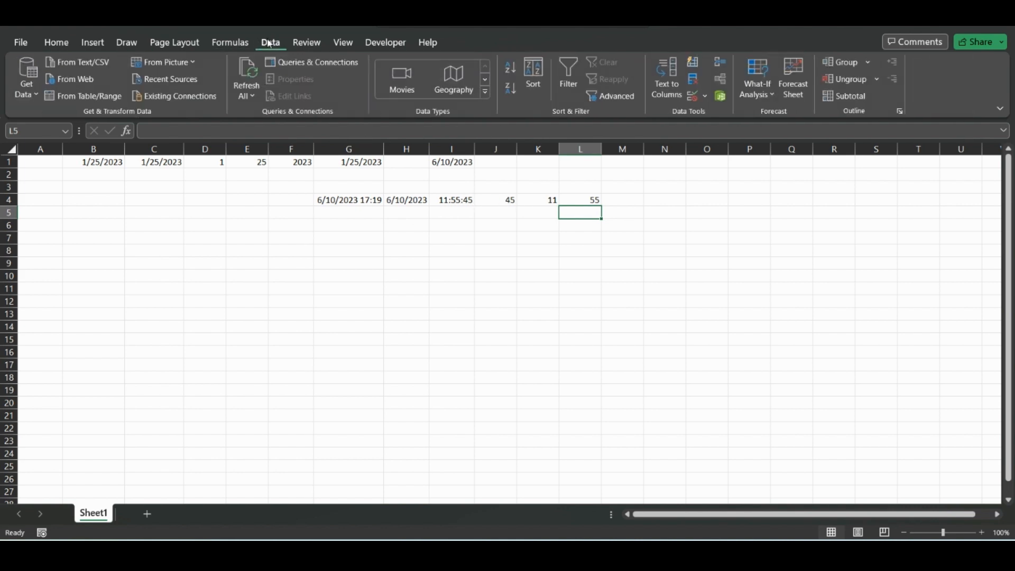
Step: Browse the Date & Time function list
click(230, 42)
click(236, 101)
scroll(277, 212, down, 5)
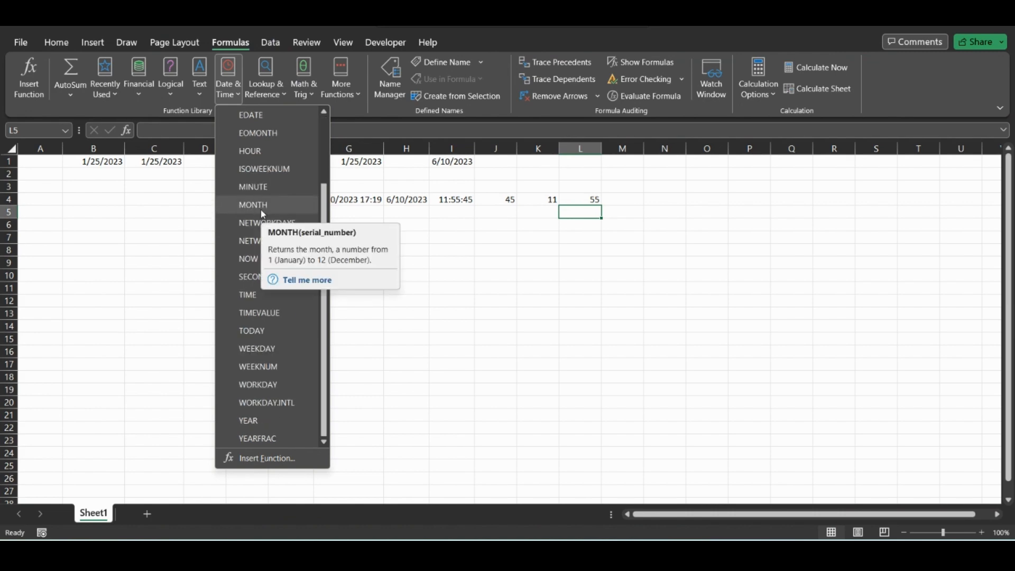
scroll(262, 385, down, 1)
click(261, 351)
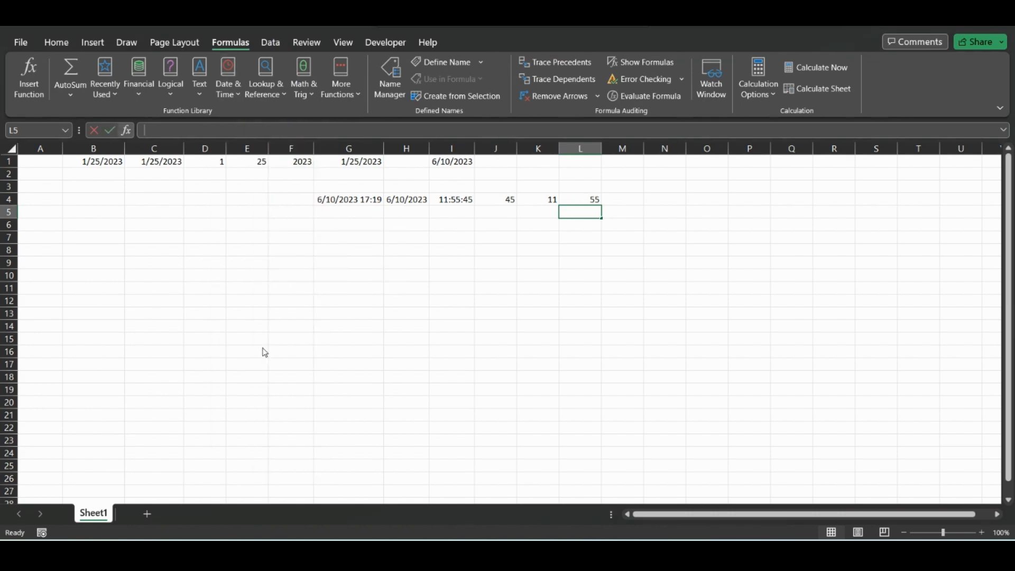
drag(438, 149, 498, 279)
click(777, 273)
Step: Enter =WEEKDAY(B1) in L6 to get the day of the week of the date
click(580, 227)
text(=)
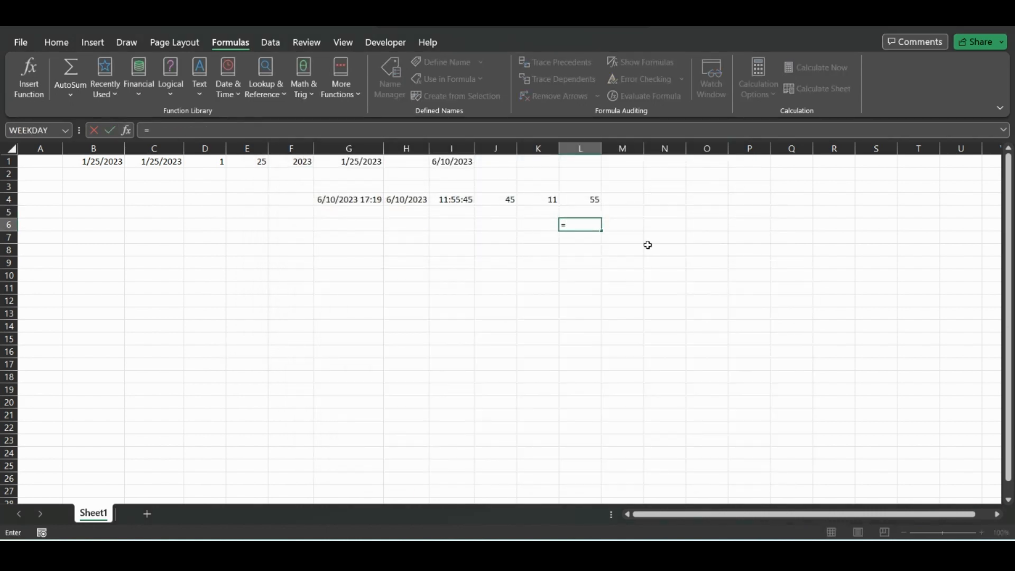
text(week)
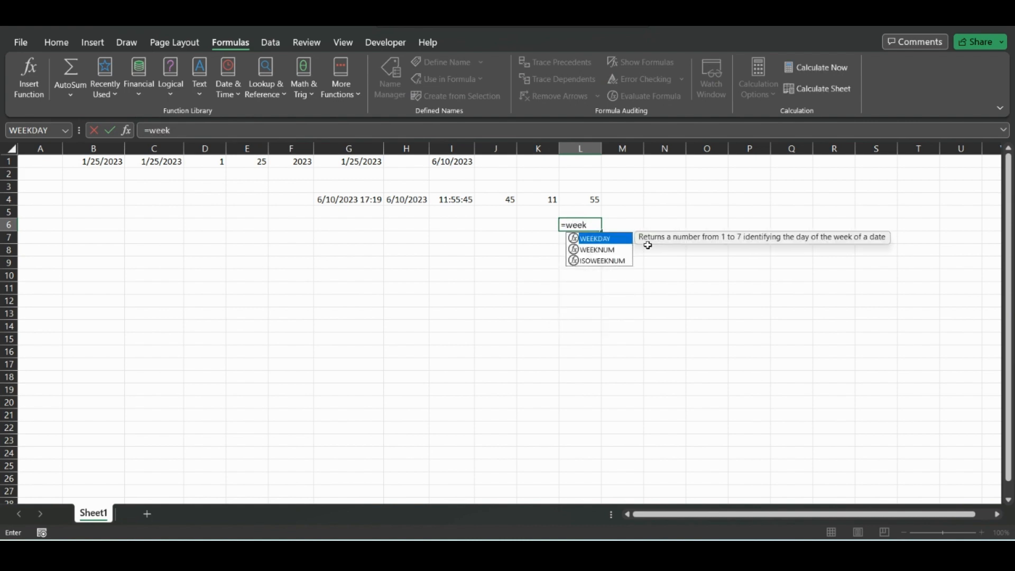
key(Tab)
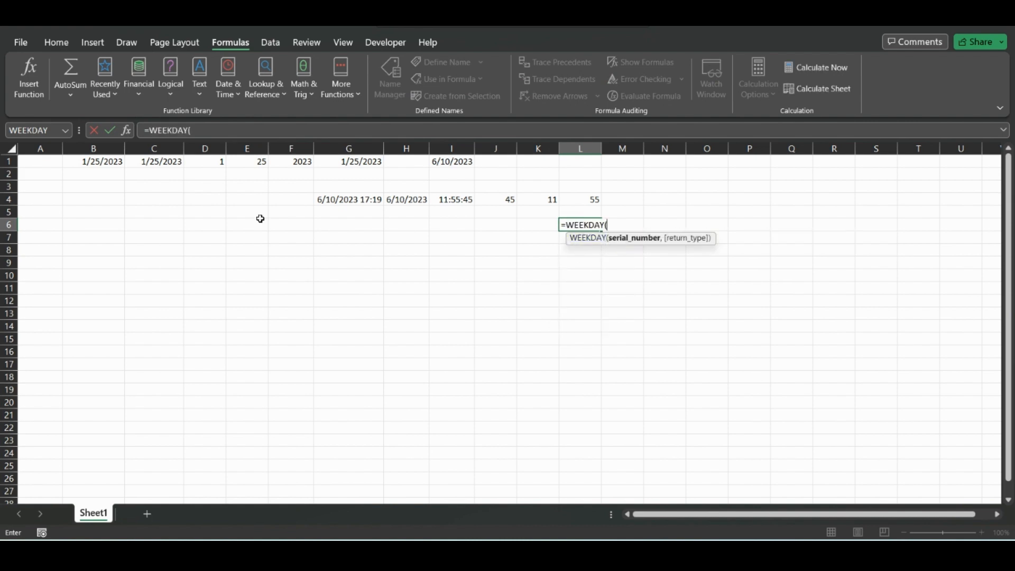
click(103, 161)
key(Return)
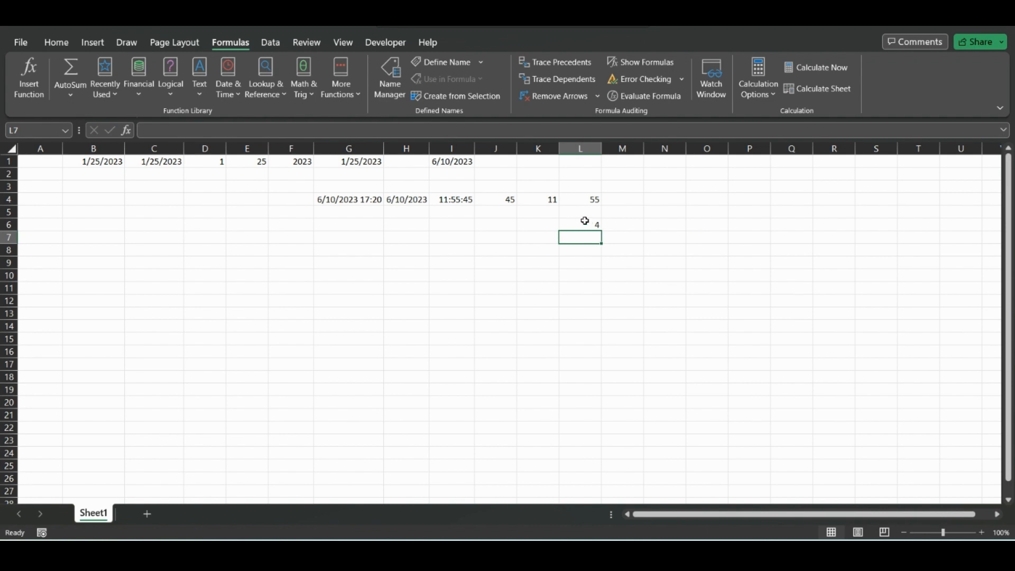
Step: Apply the Long Date format to B1 and widen column B to fit it
click(586, 222)
click(95, 159)
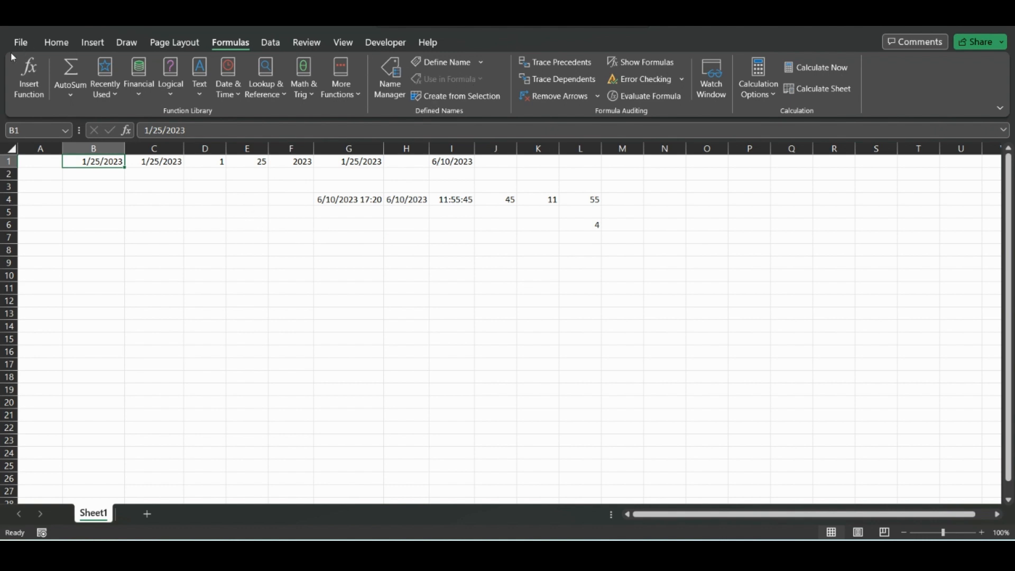
click(57, 43)
click(561, 67)
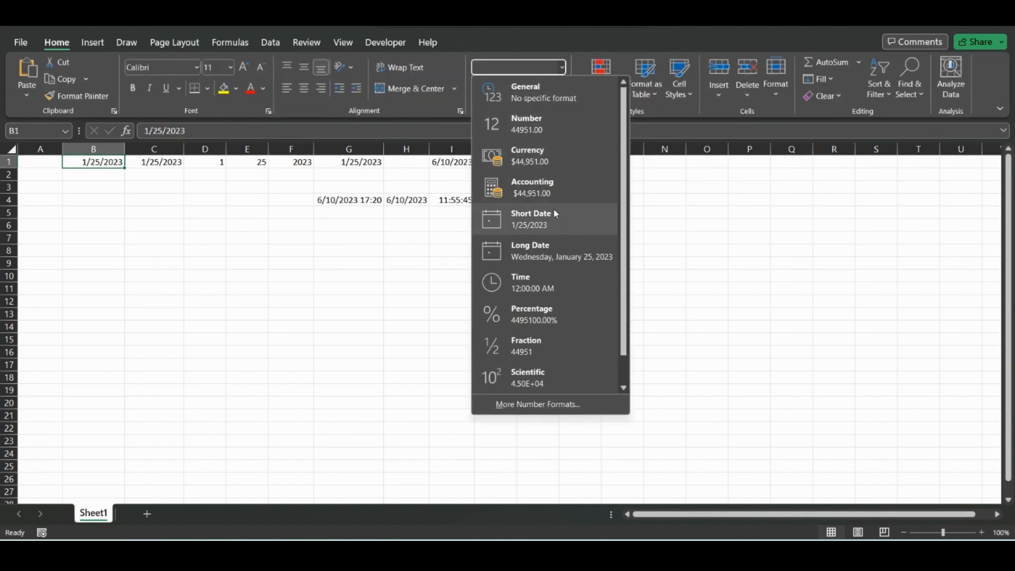
click(521, 251)
drag(125, 148, 183, 149)
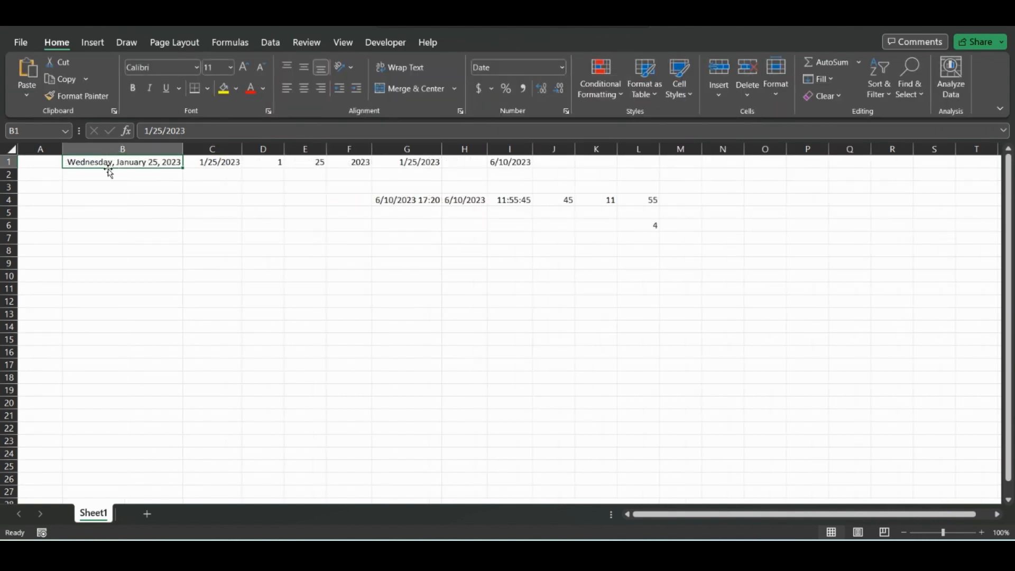
Step: Insert the MONTH function from the Date & Time functions in L7, referencing B1
click(655, 229)
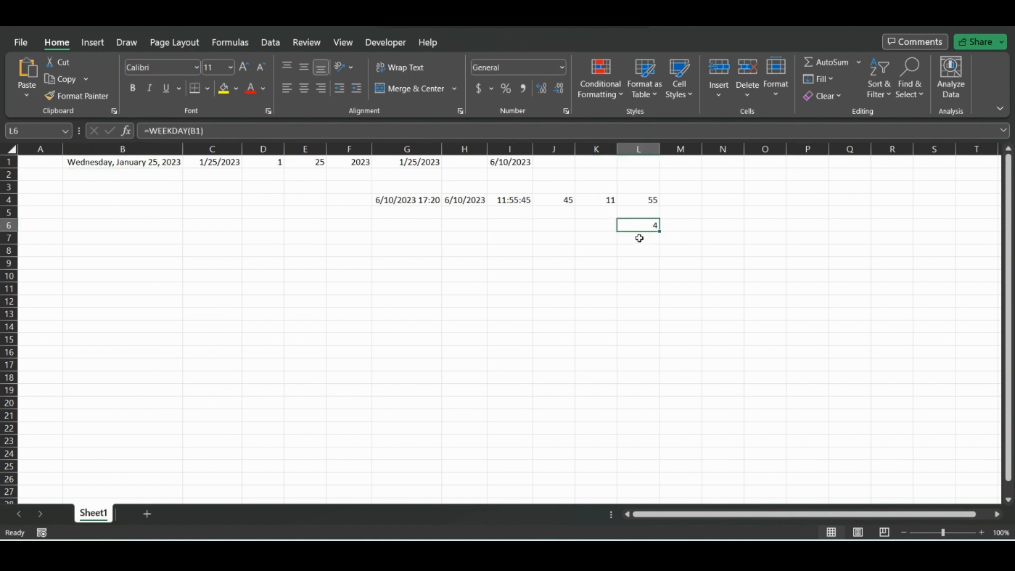
click(640, 238)
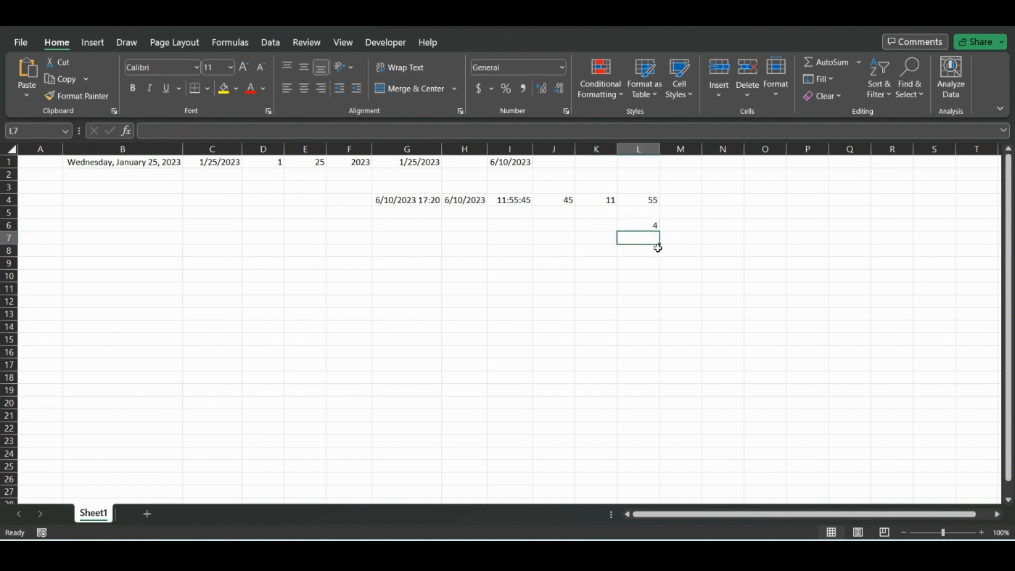
click(230, 42)
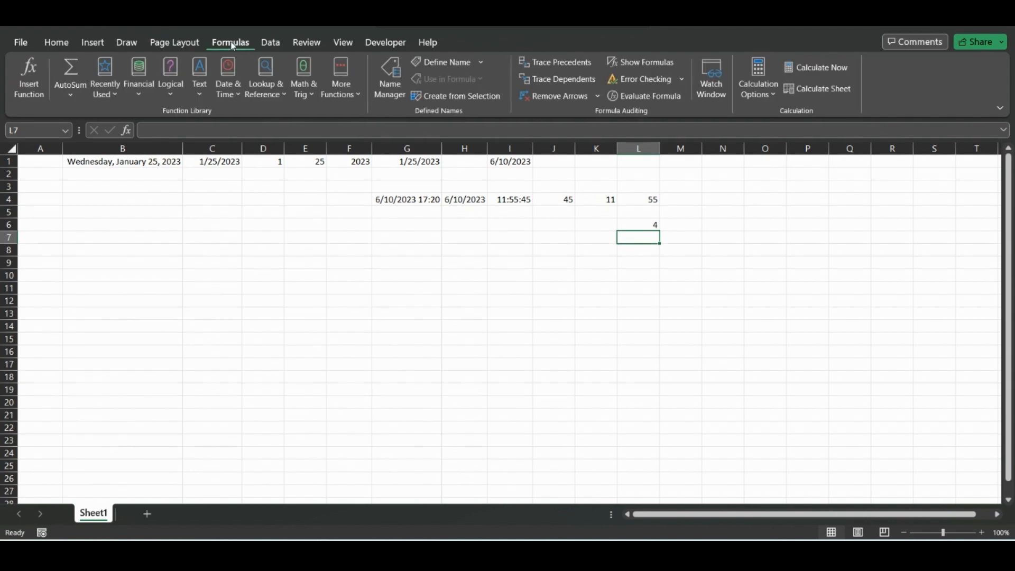
click(236, 93)
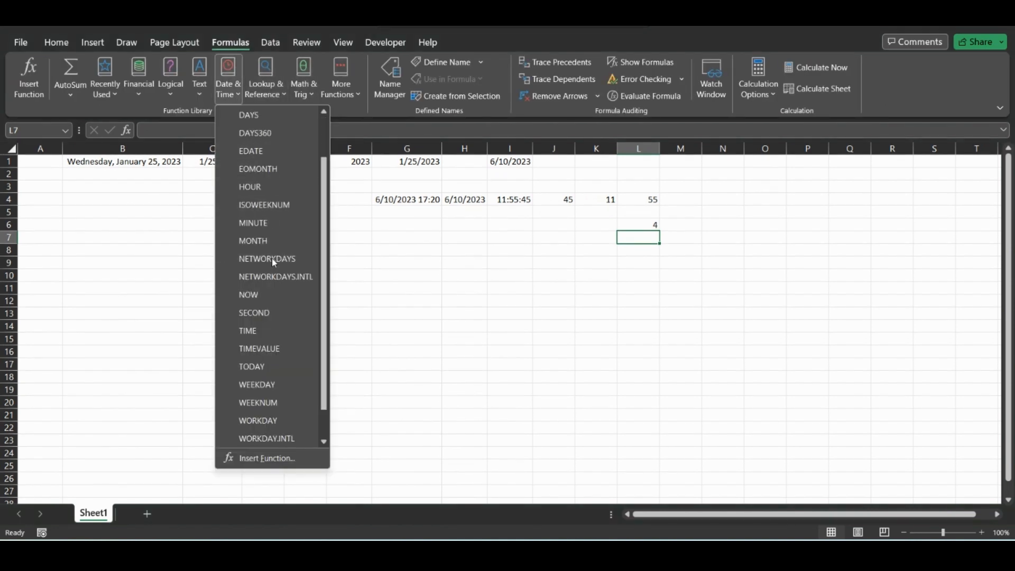
click(253, 238)
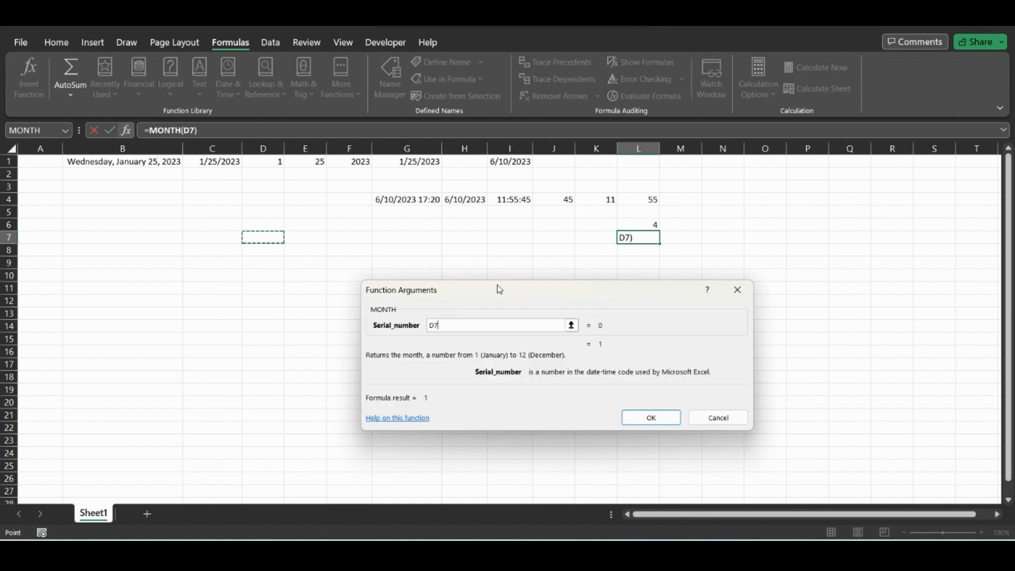
drag(505, 289, 545, 250)
click(87, 164)
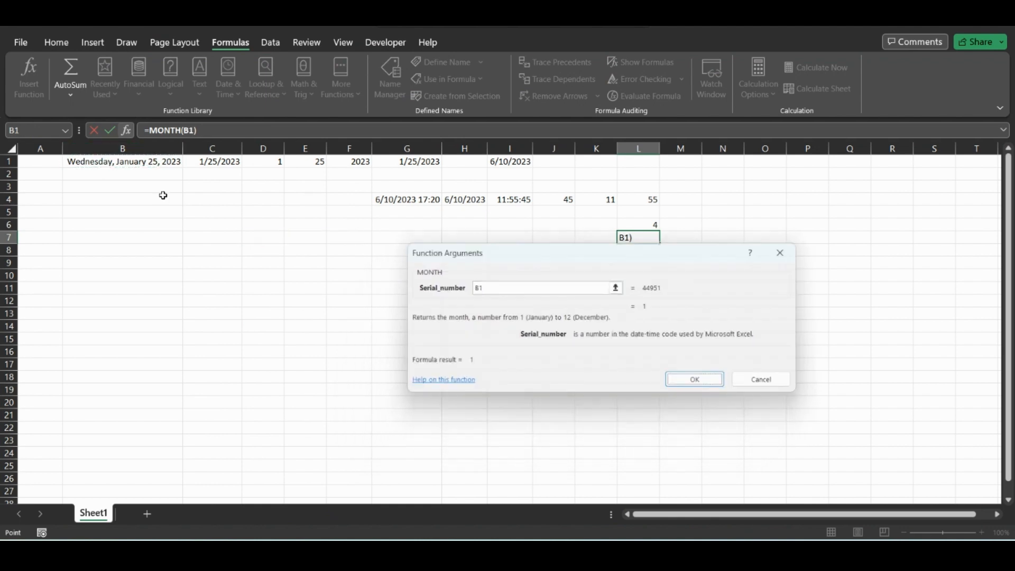
key(Return)
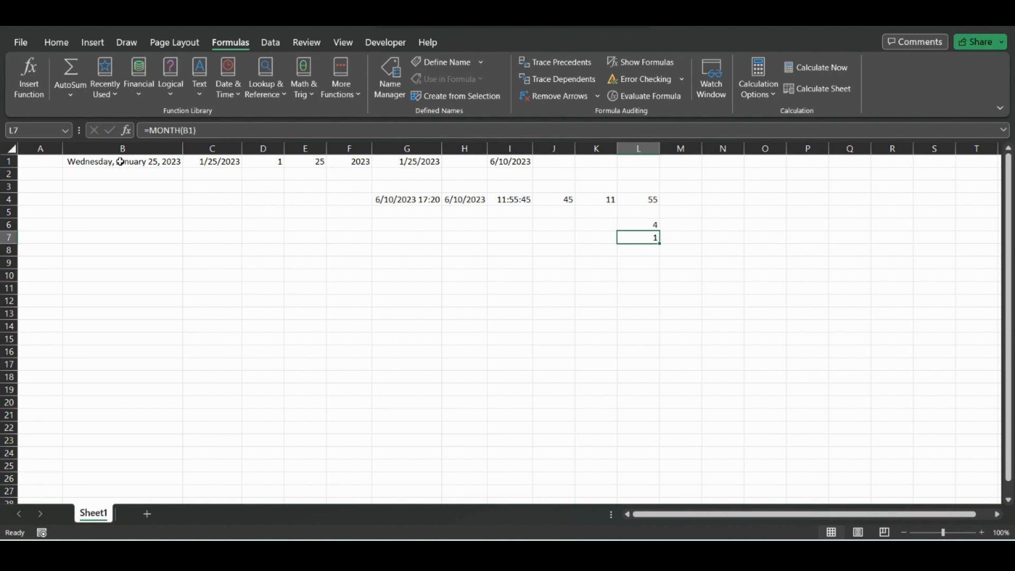
Step: Enter =MONTH(B1) in L8 using formula autocomplete
click(630, 252)
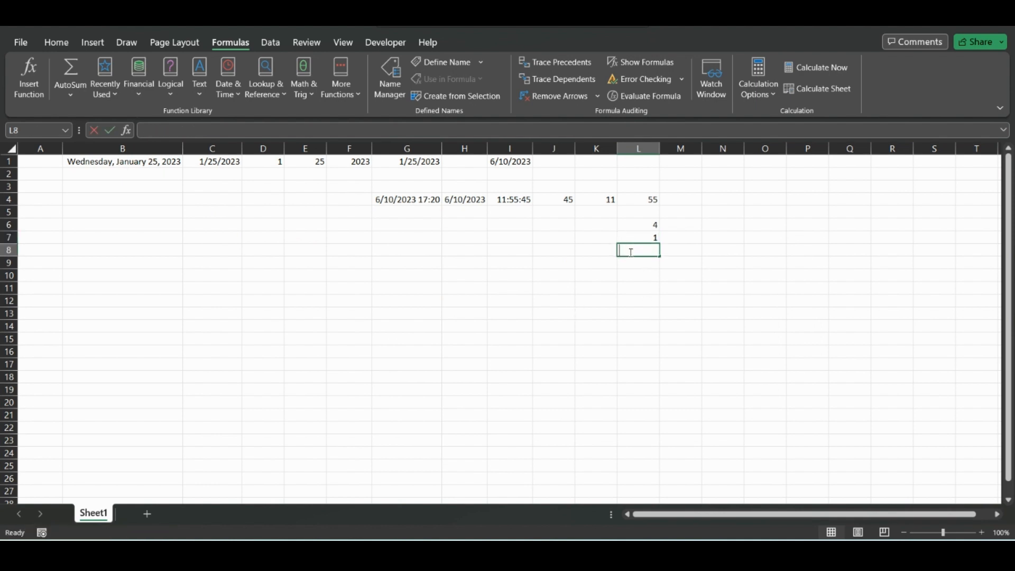
text(=month)
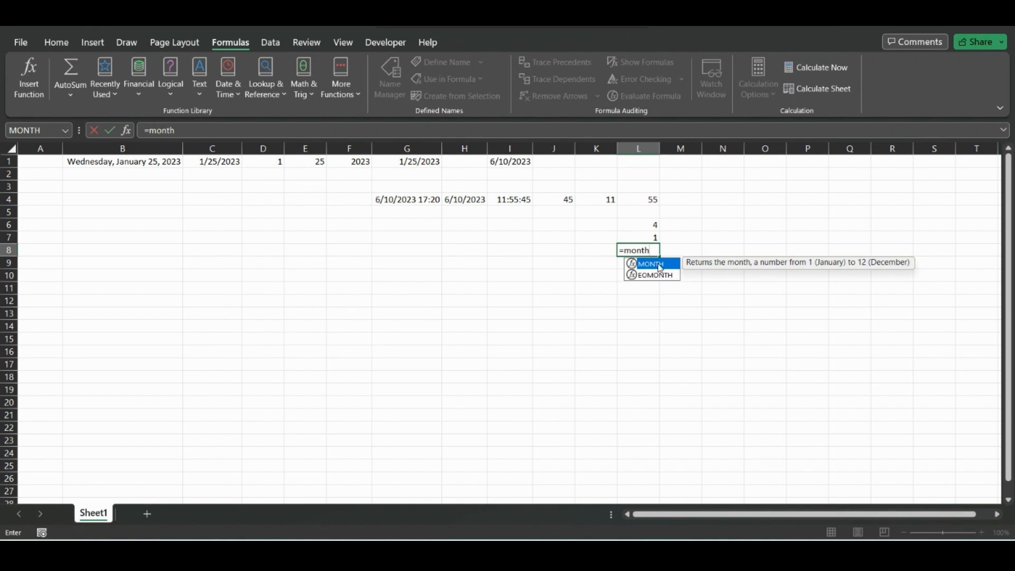
double_click(659, 265)
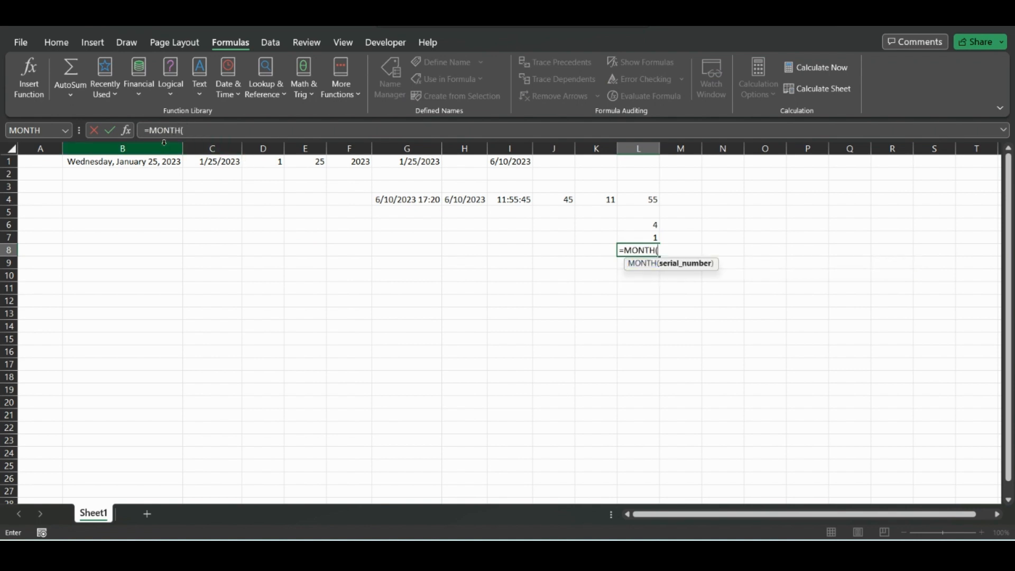
click(109, 165)
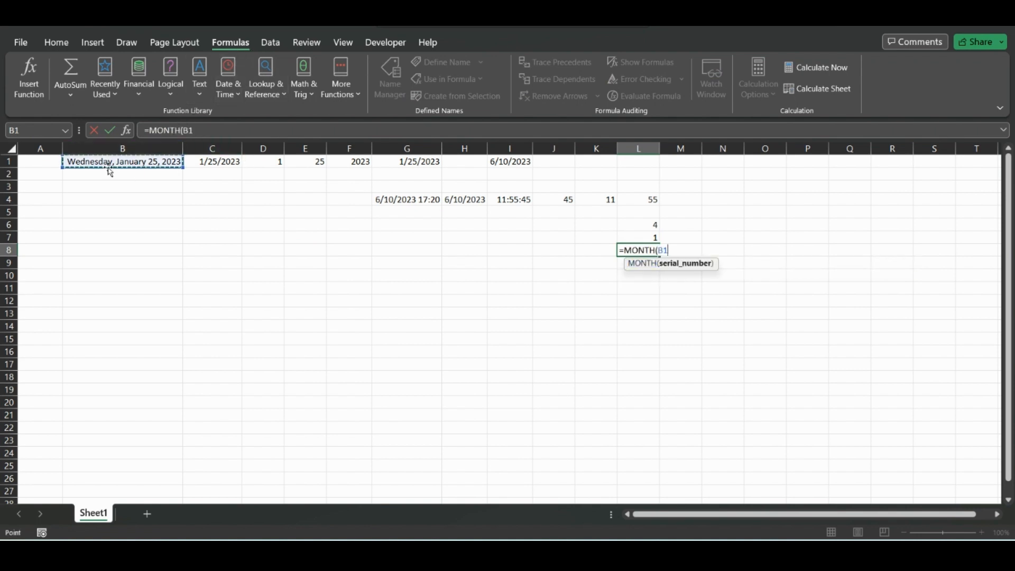
text())
key(Return)
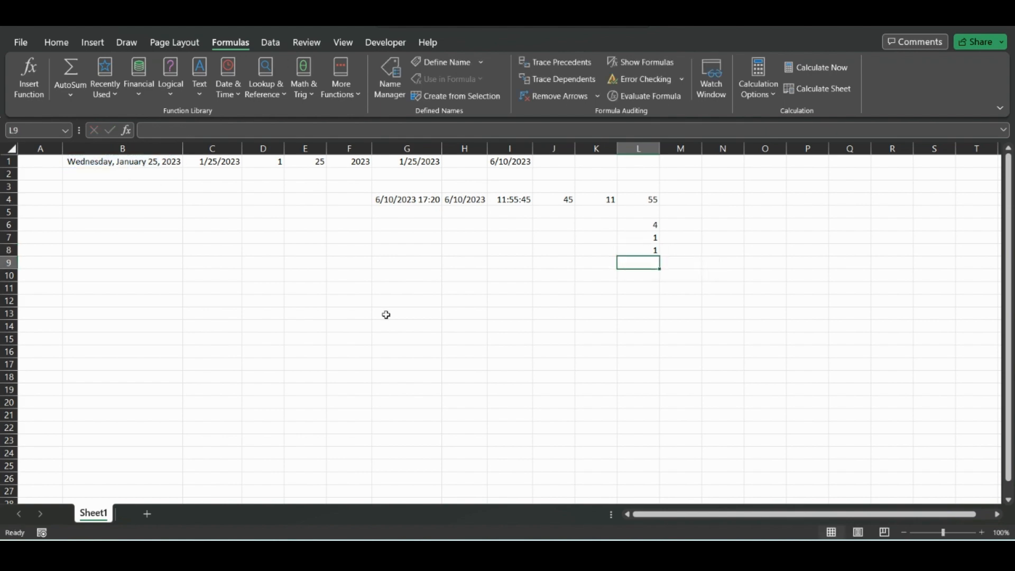
Step: Change the date in B1 to 7/25/2023
click(127, 165)
click(149, 130)
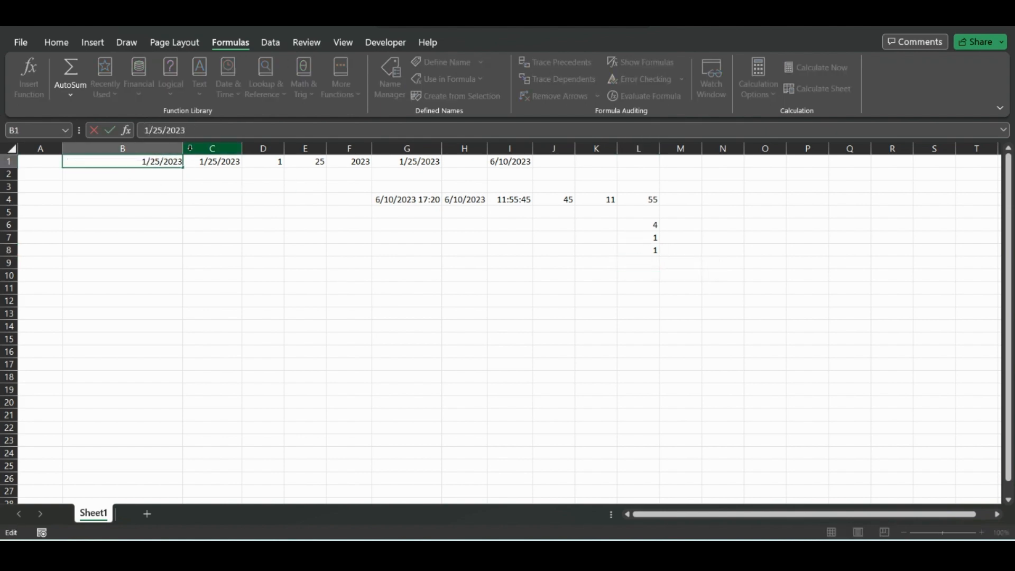
key(BackSpace)
text(7)
key(Return)
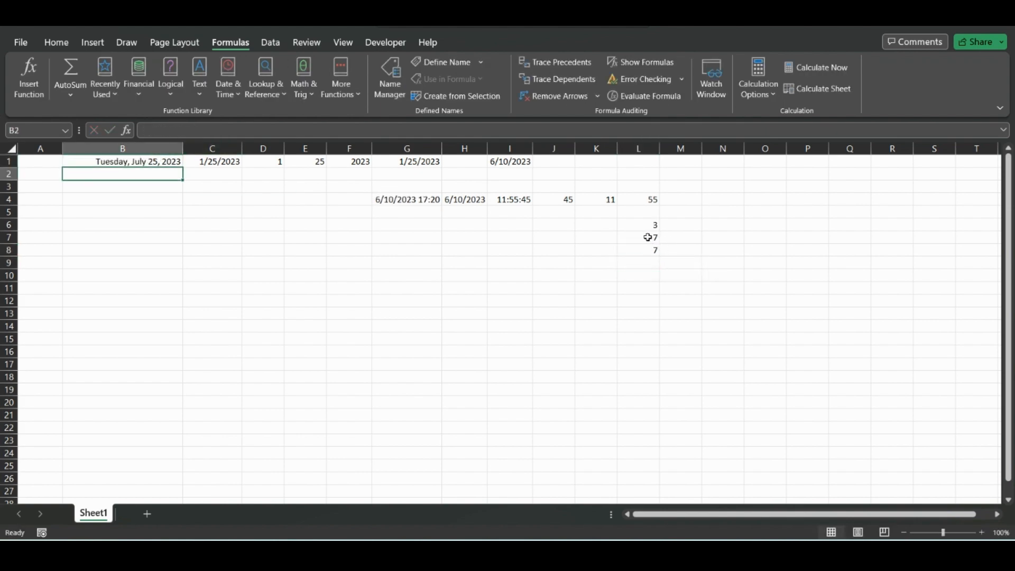
Step: Inspect the WEEKDAY and MONTH results and the date they reference
drag(648, 237, 650, 250)
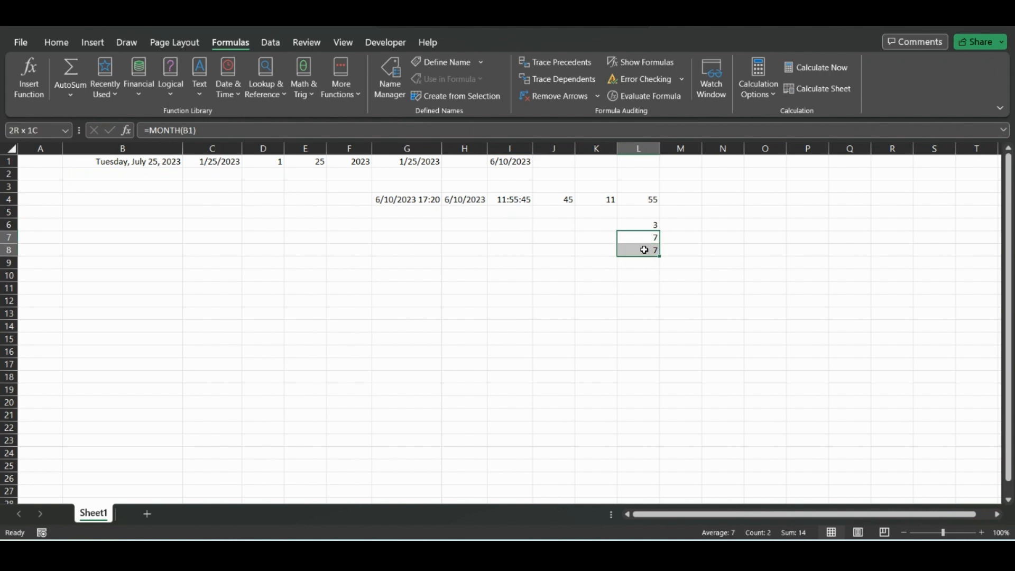
click(98, 160)
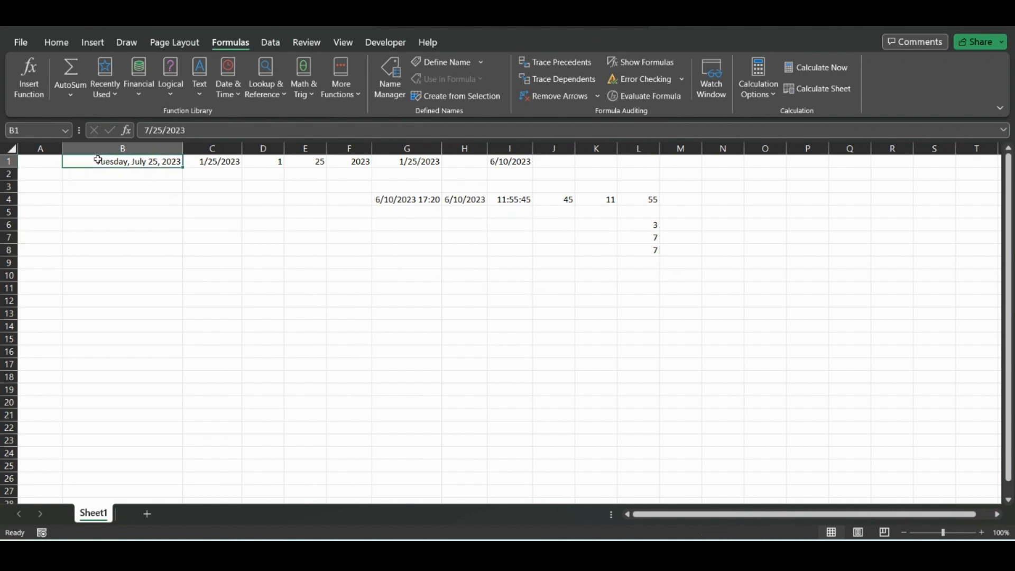
click(645, 226)
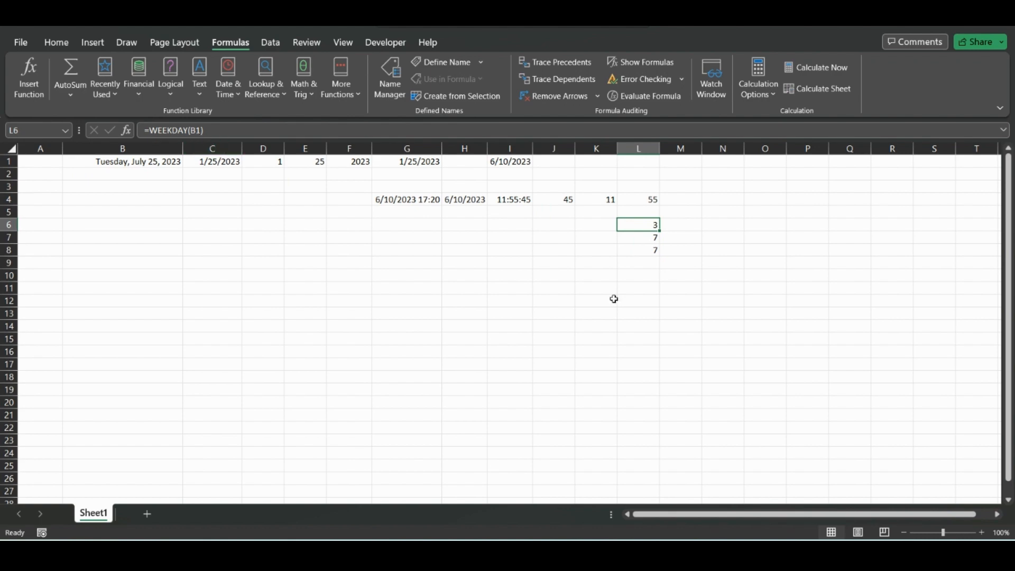
click(649, 278)
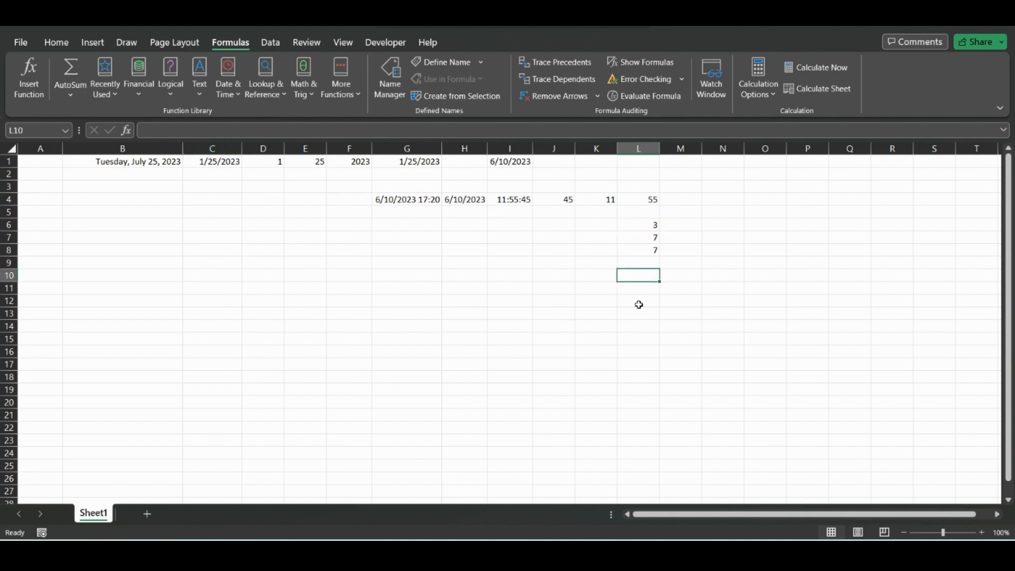
click(635, 224)
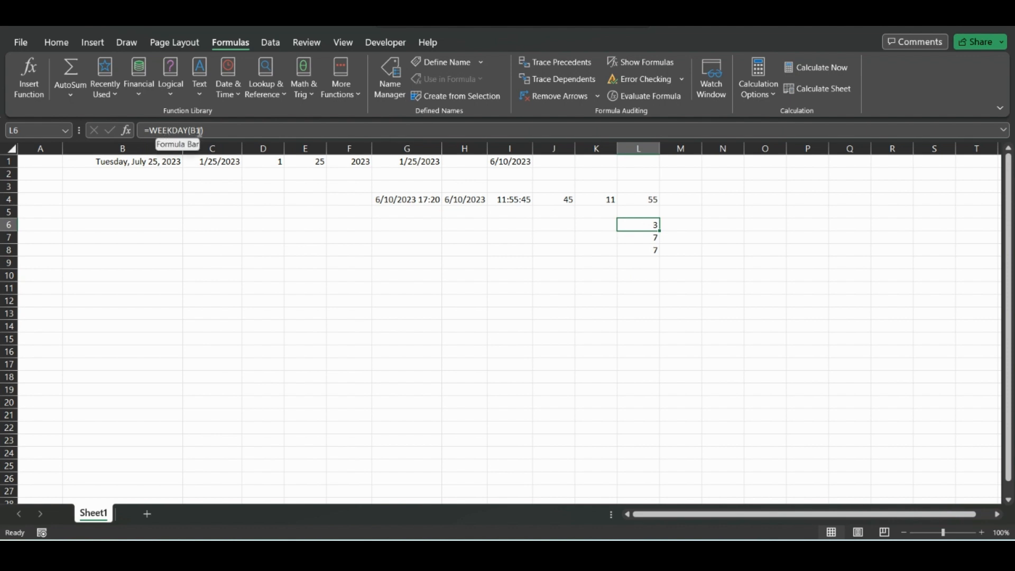
click(690, 228)
click(737, 225)
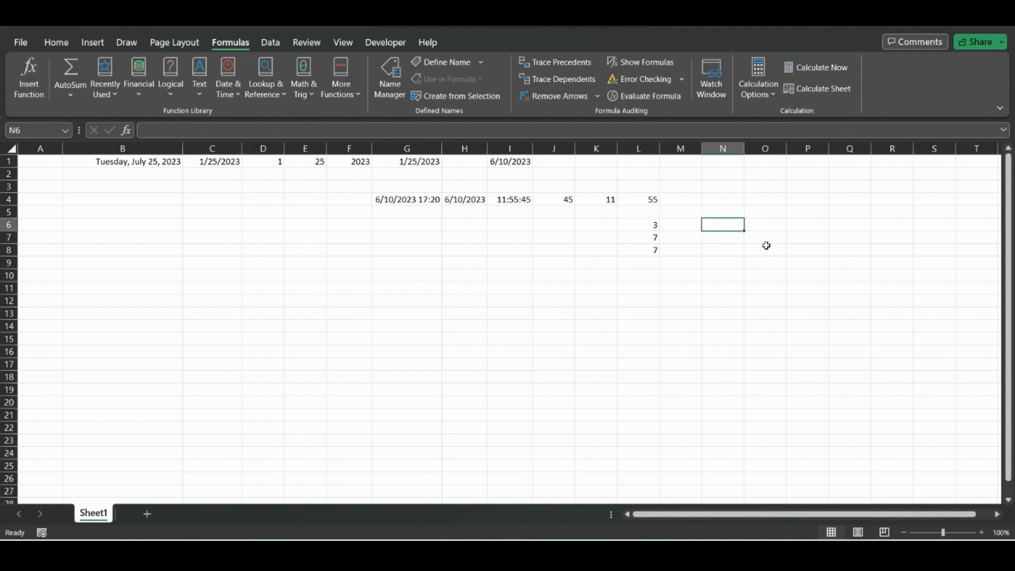
Step: Fill a series of consecutive dates down column B from B1
click(180, 163)
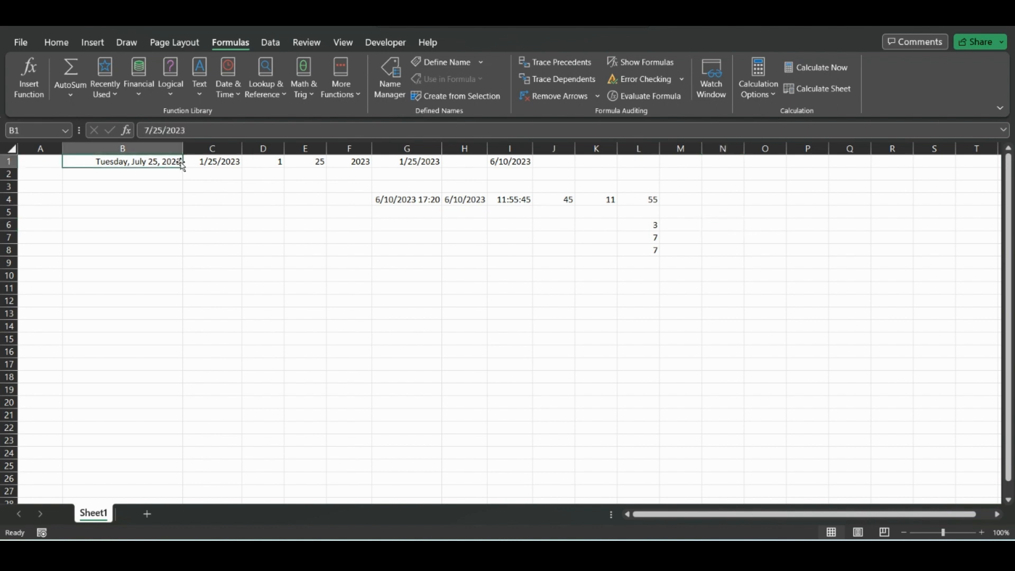
drag(184, 165, 184, 499)
scroll(315, 338, up, 15)
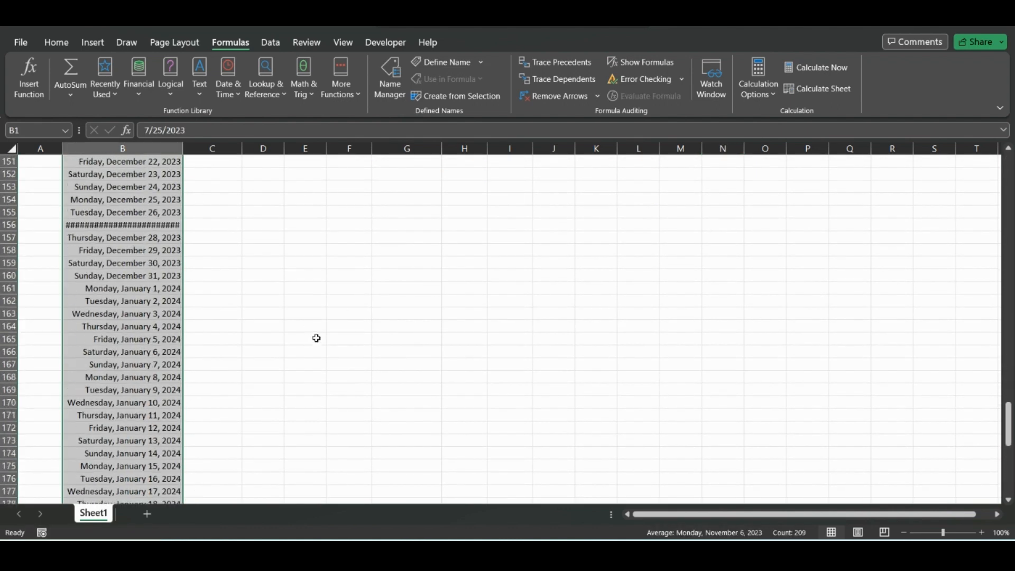
scroll(323, 340, up, 20)
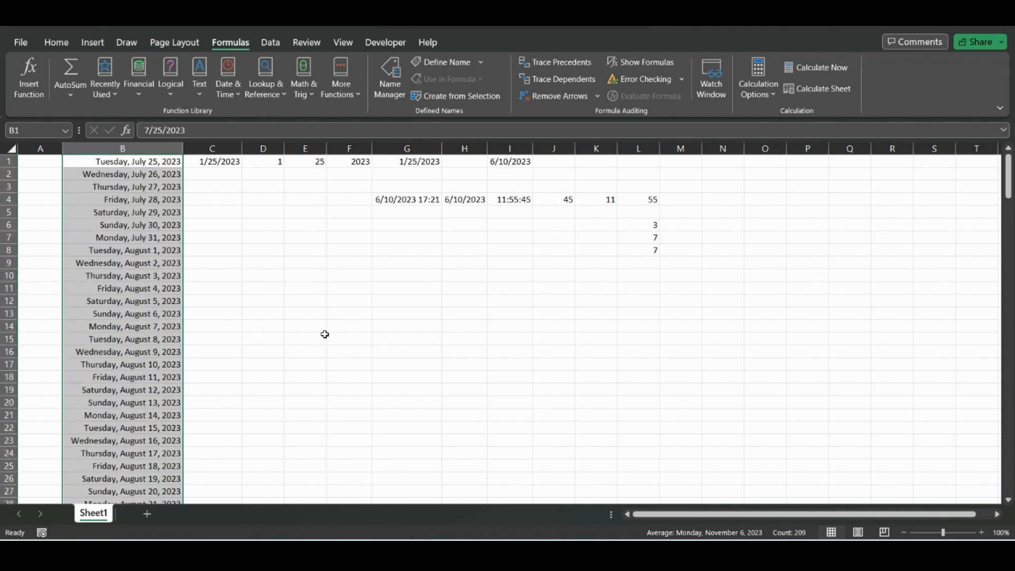
Step: Clear C1 and paste the WEEKDAY formula copied from L6 into it
click(219, 161)
key(Delete)
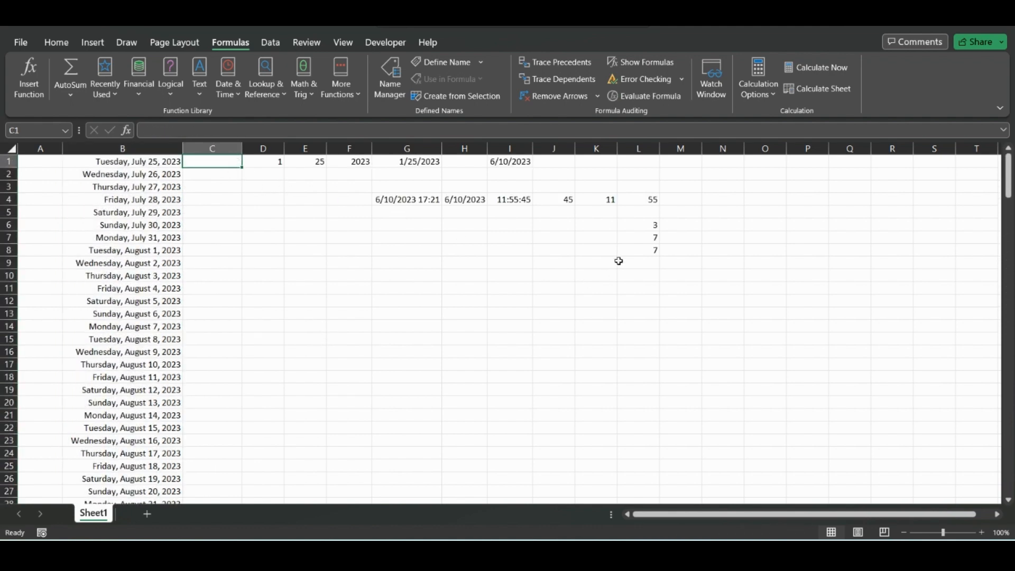
click(635, 224)
key(ctrl+c)
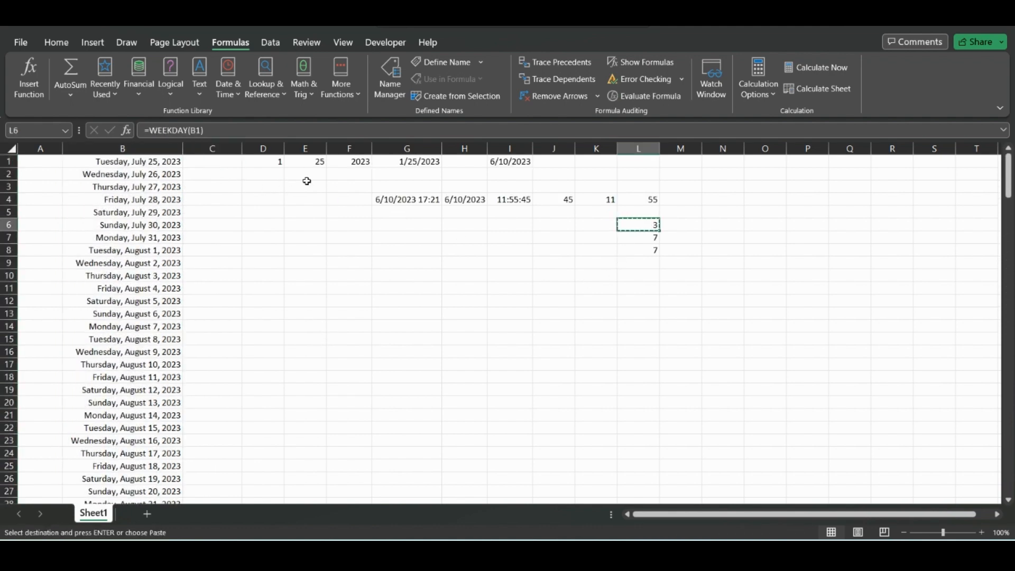
click(205, 162)
key(ctrl+v)
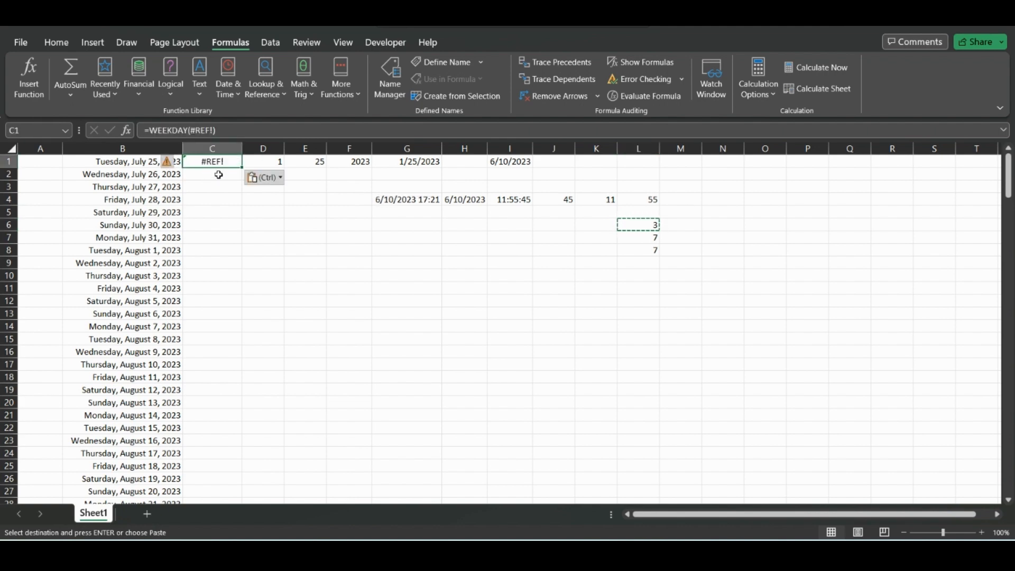
Step: Change C1's formula to =WEEKDAY(B1) and fill it down column C beside the dates
click(222, 132)
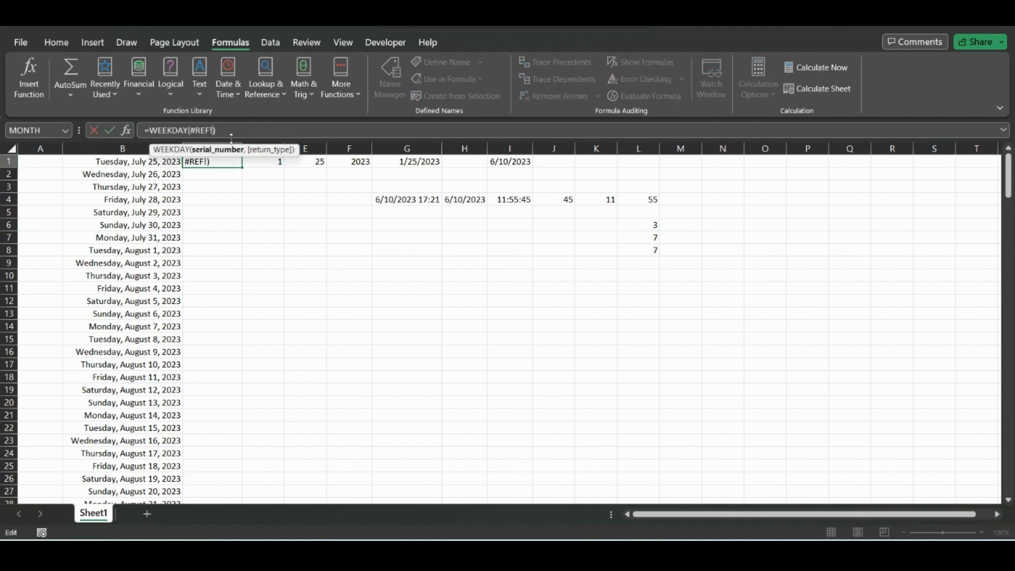
key(BackSpace)
key(BackSpace)
key(BackSpace)
key(BackSpace)
key(BackSpace)
key(BackSpace)
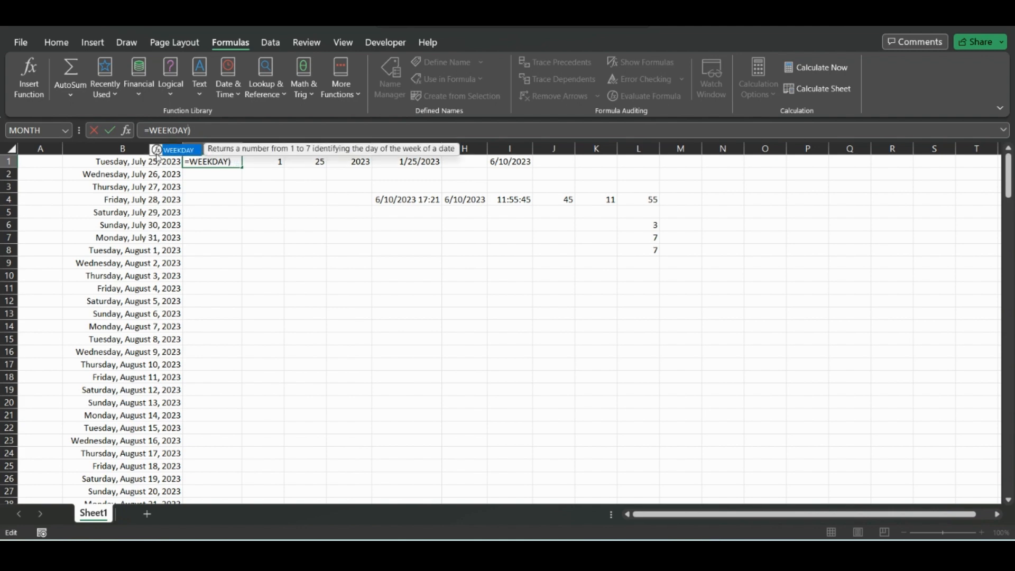
text(()
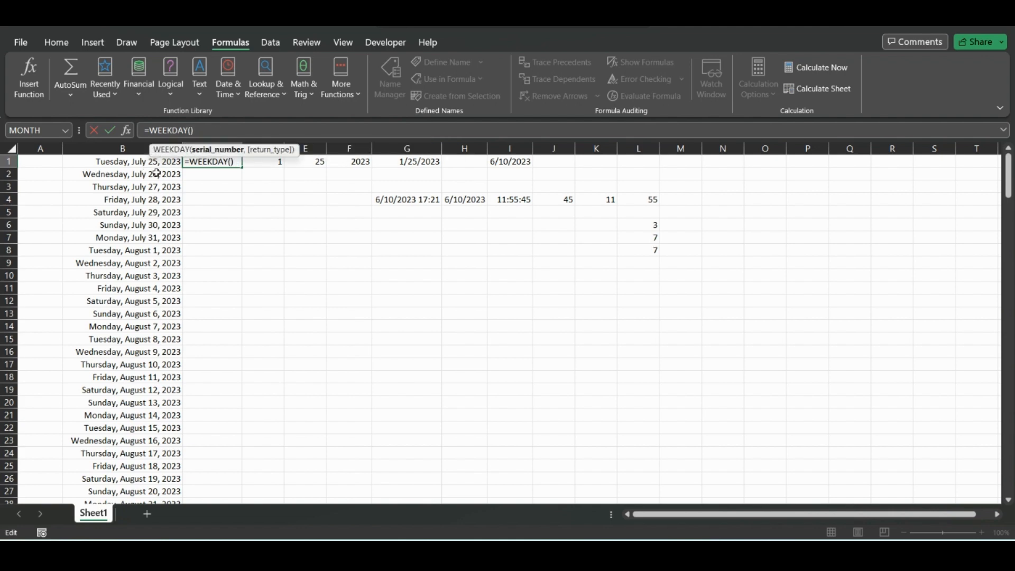
click(158, 161)
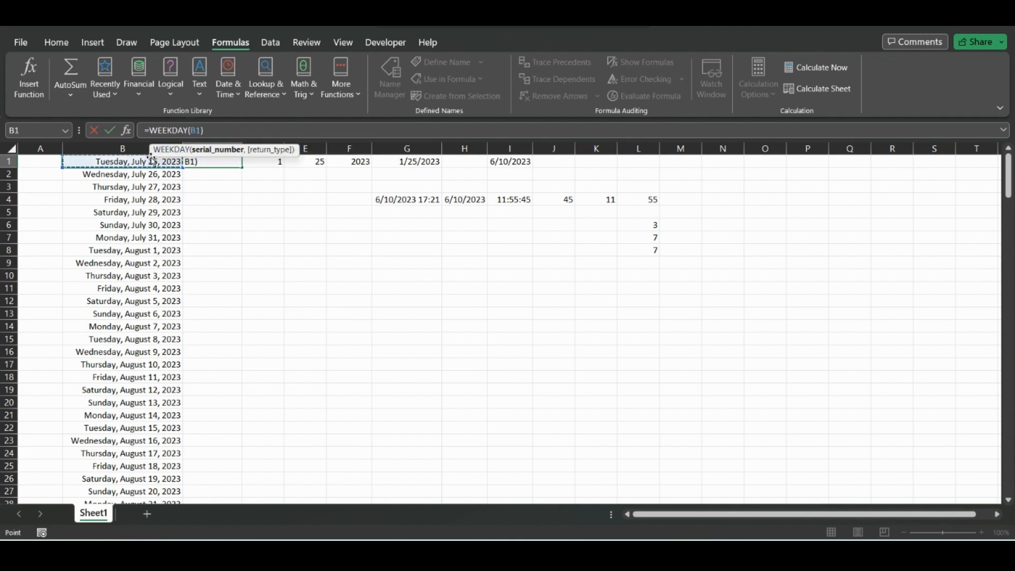
key(Return)
click(236, 160)
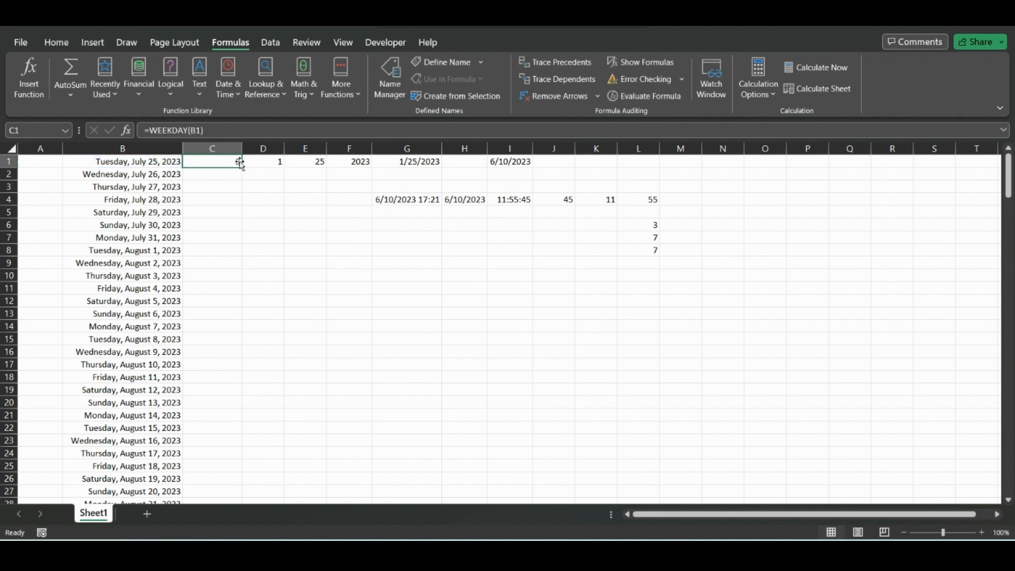
double_click(242, 168)
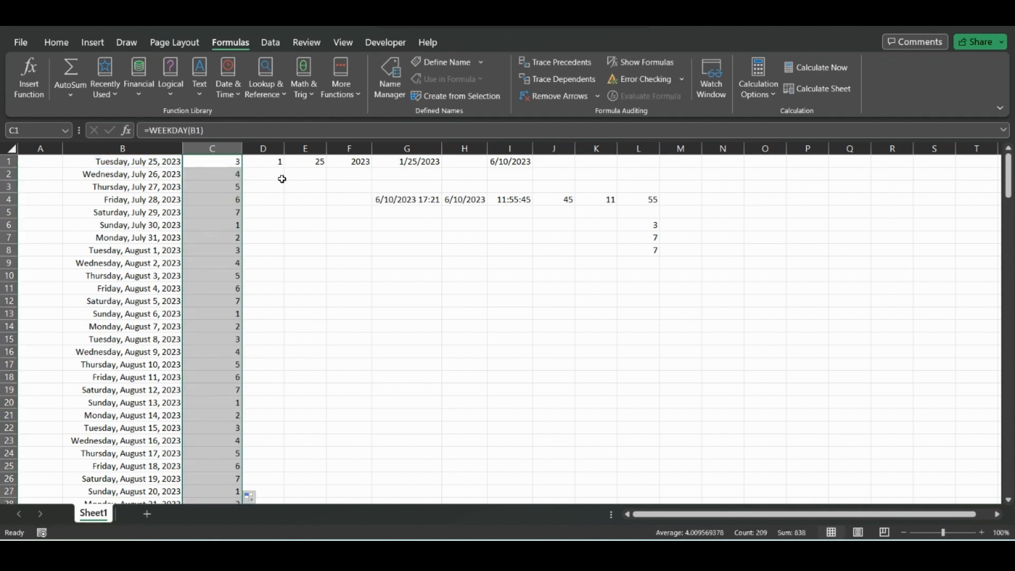
Step: In E5, enter =COUNTIF(C:C,C1) to count how often C1's weekday number appears in column C
click(268, 211)
click(318, 223)
click(318, 215)
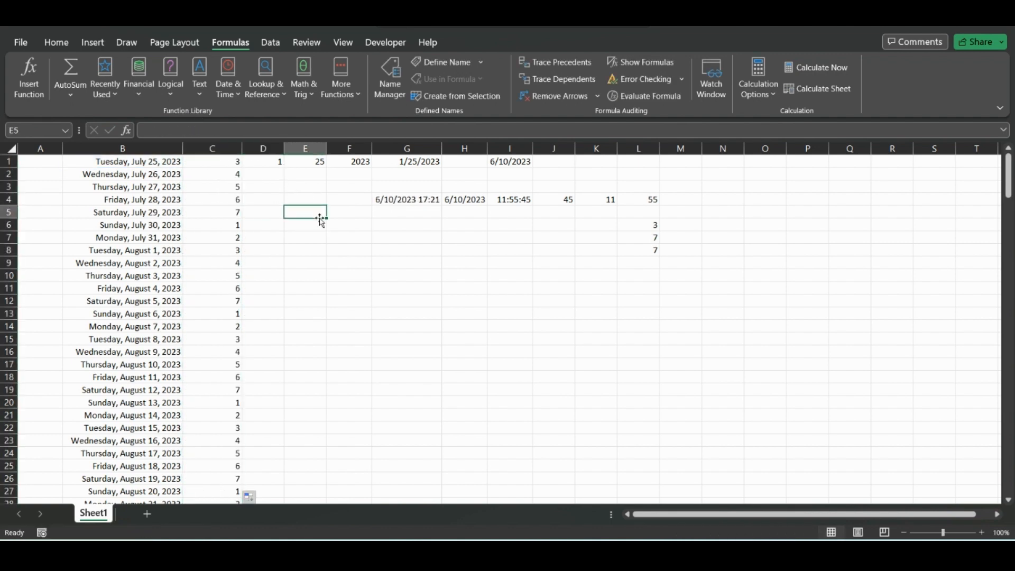
text(=count)
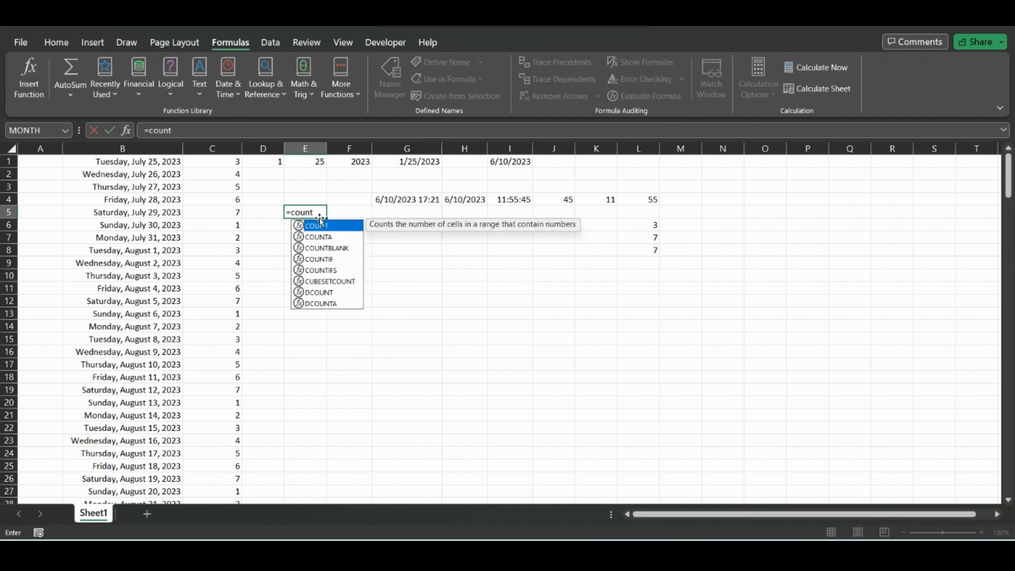
double_click(328, 259)
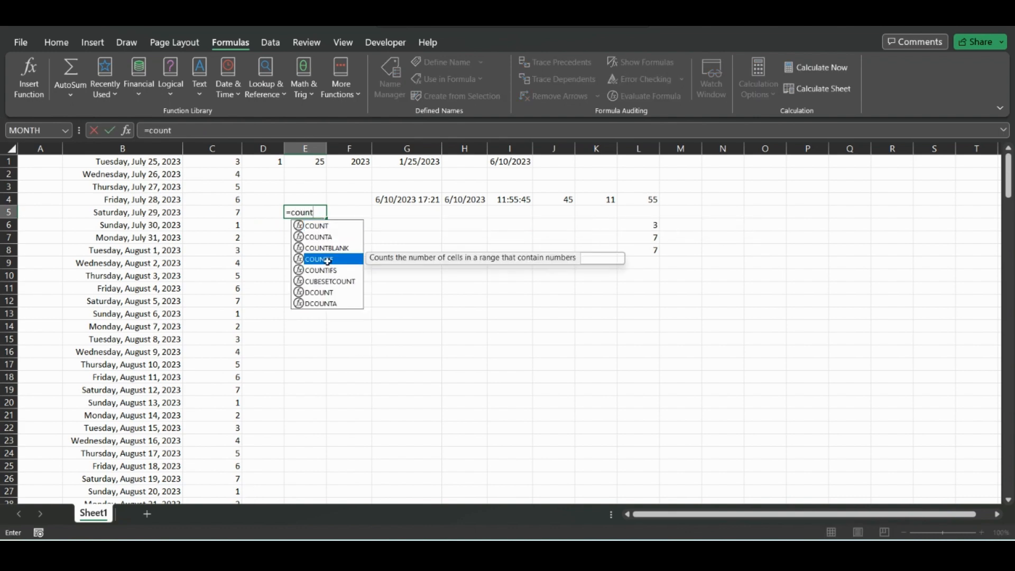
click(227, 148)
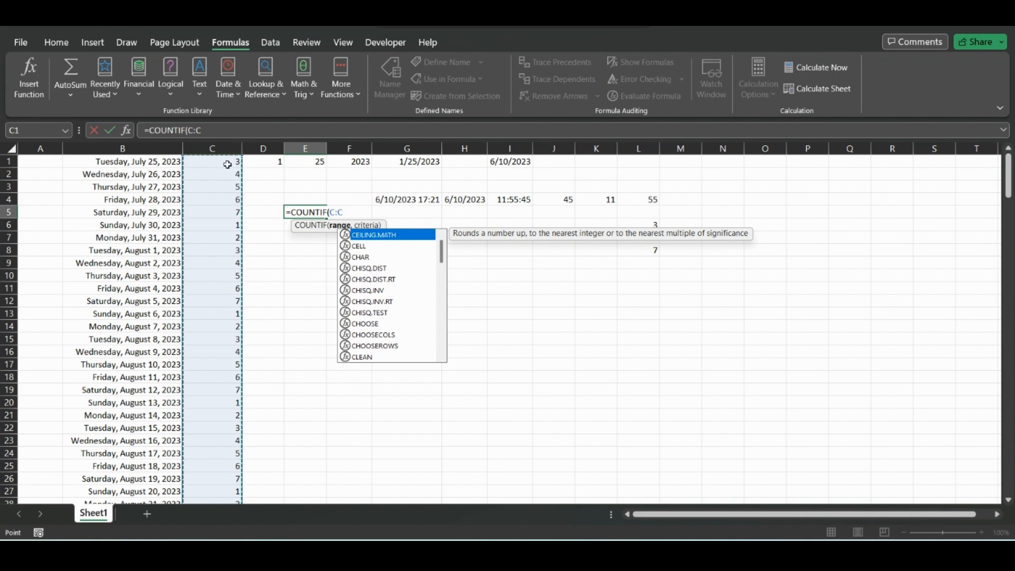
text(,)
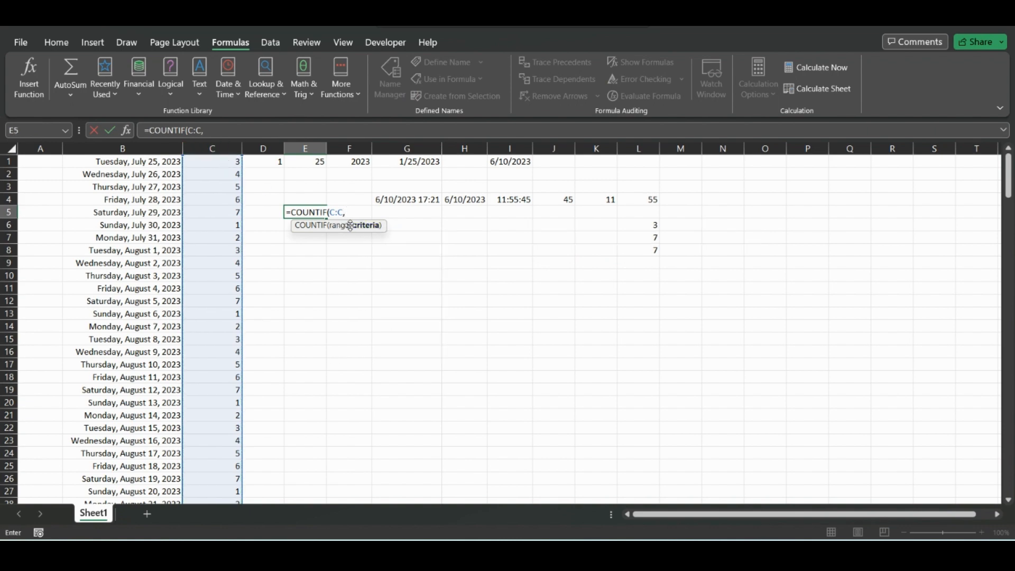
click(212, 162)
key(Return)
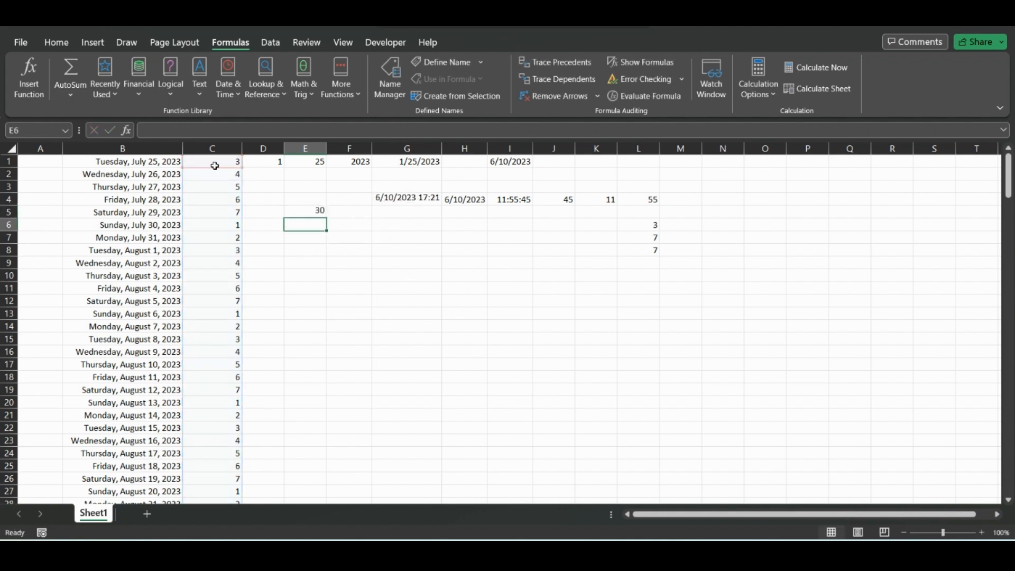
Step: Inspect the COUNTIF formula in E5 and the weekday column it counts
click(313, 211)
click(211, 148)
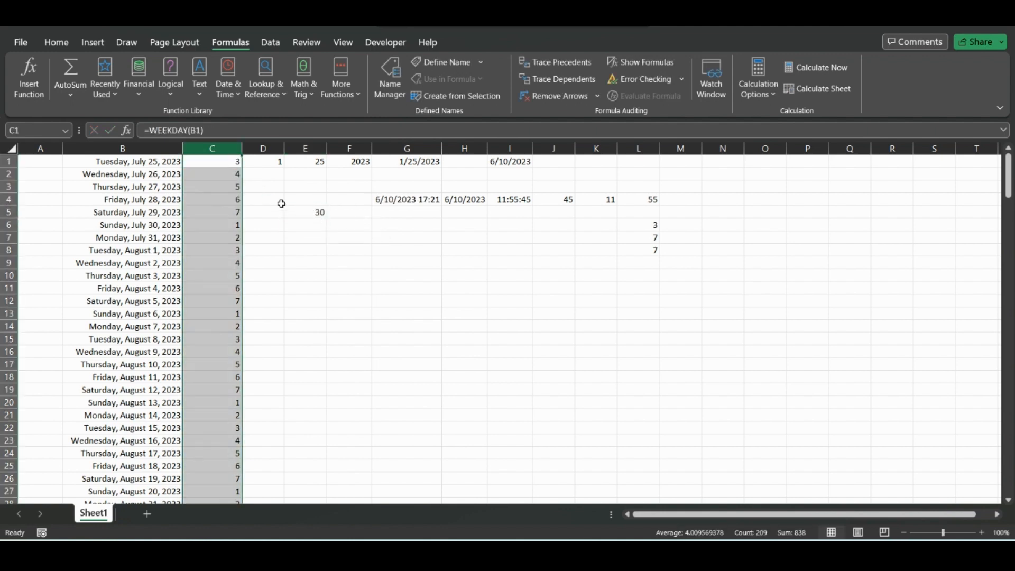
click(314, 213)
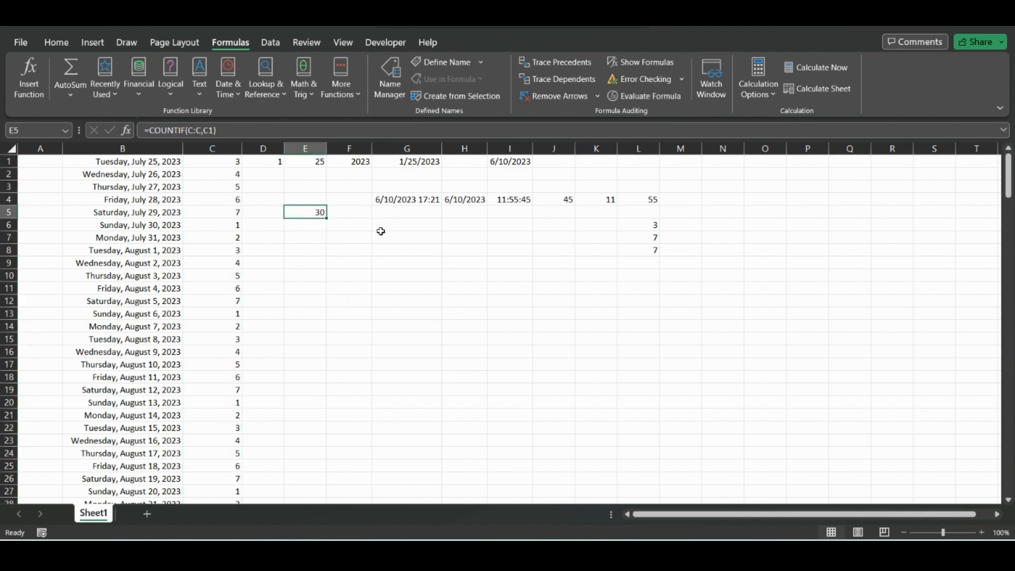
right_click(416, 264)
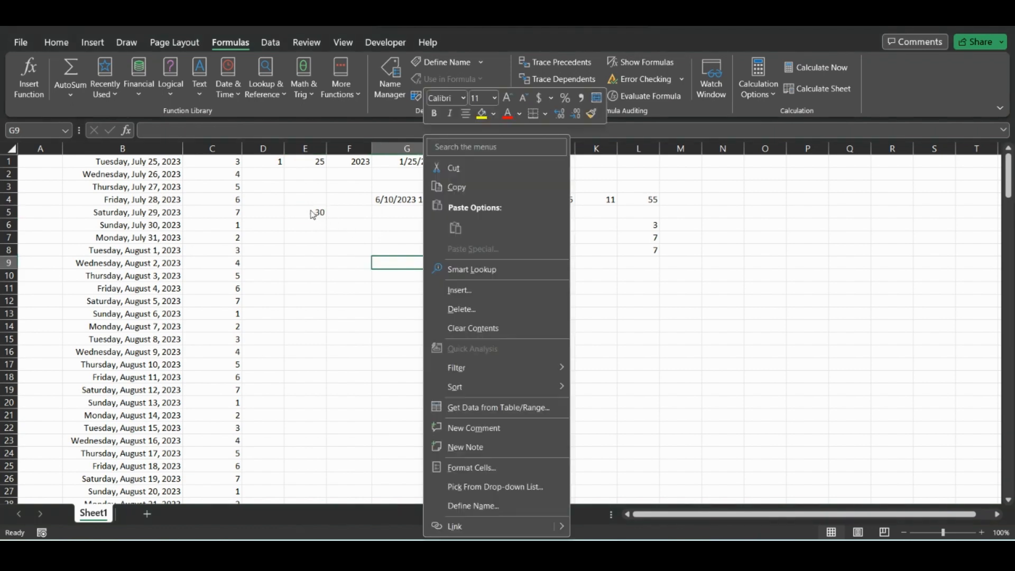
click(311, 214)
click(309, 212)
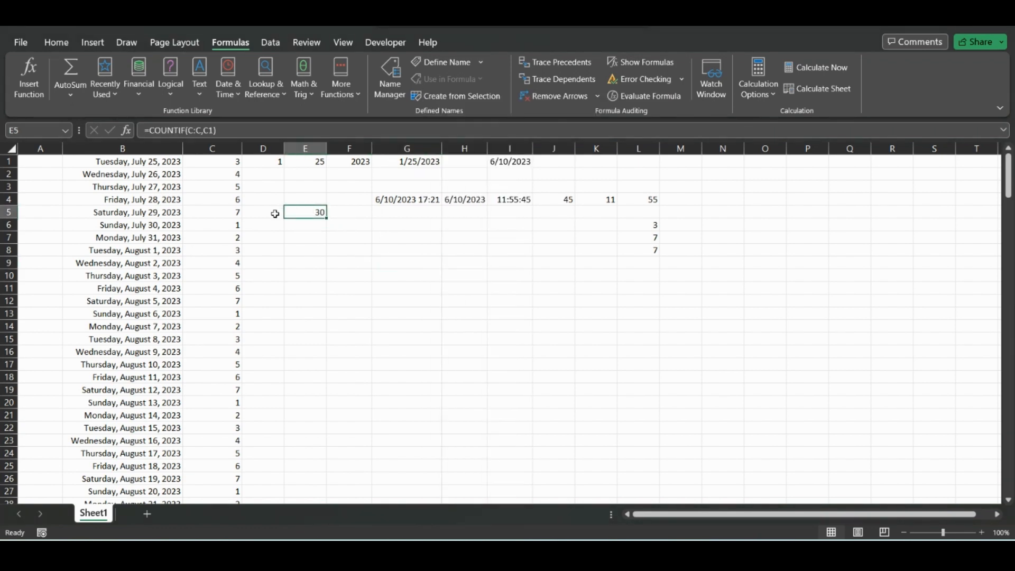